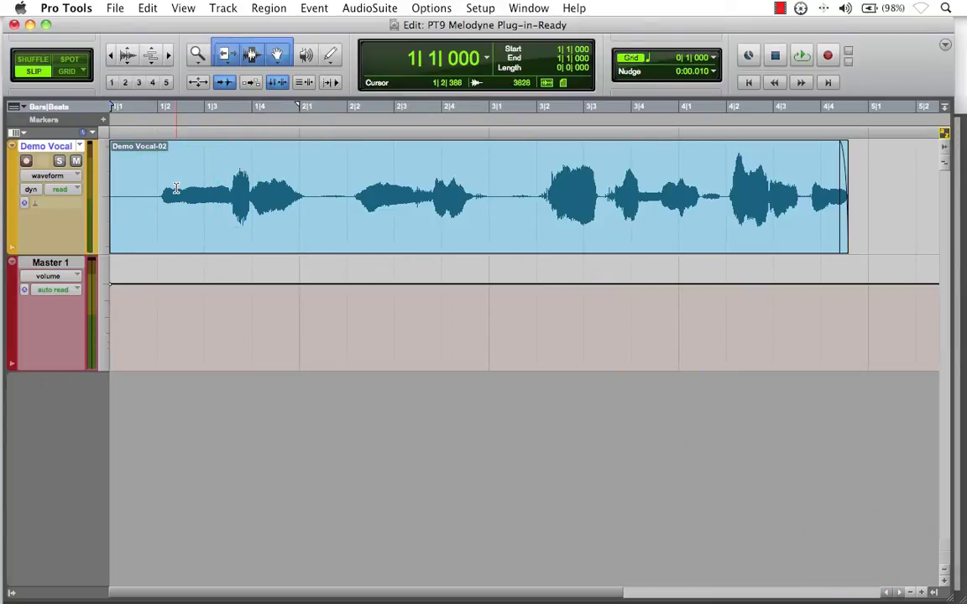
- Insert the Melodyne (mono) plug-in in the second insert slot of the Demo Vocal track
key(super+equal)
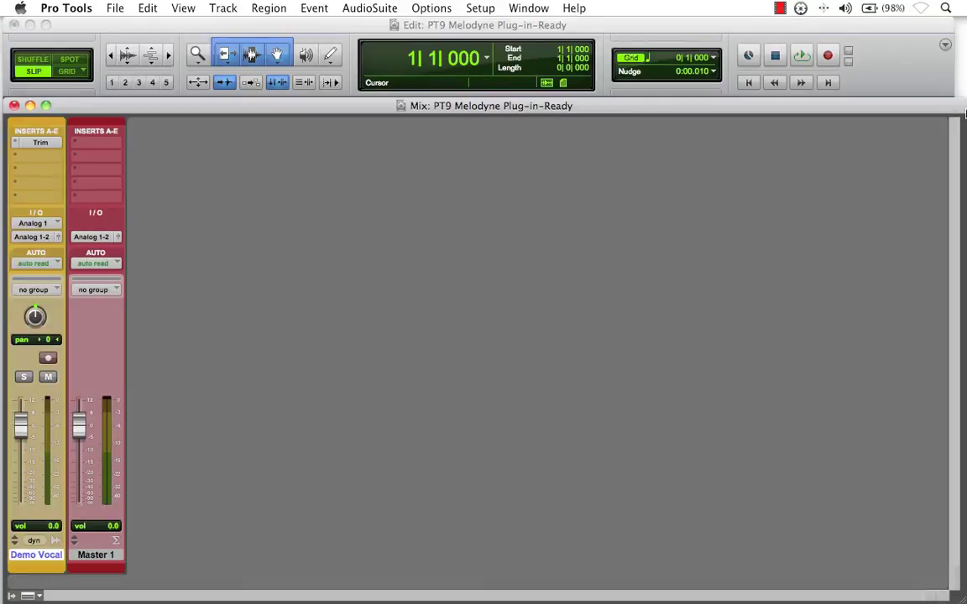
click(43, 159)
mouse_move(84, 180)
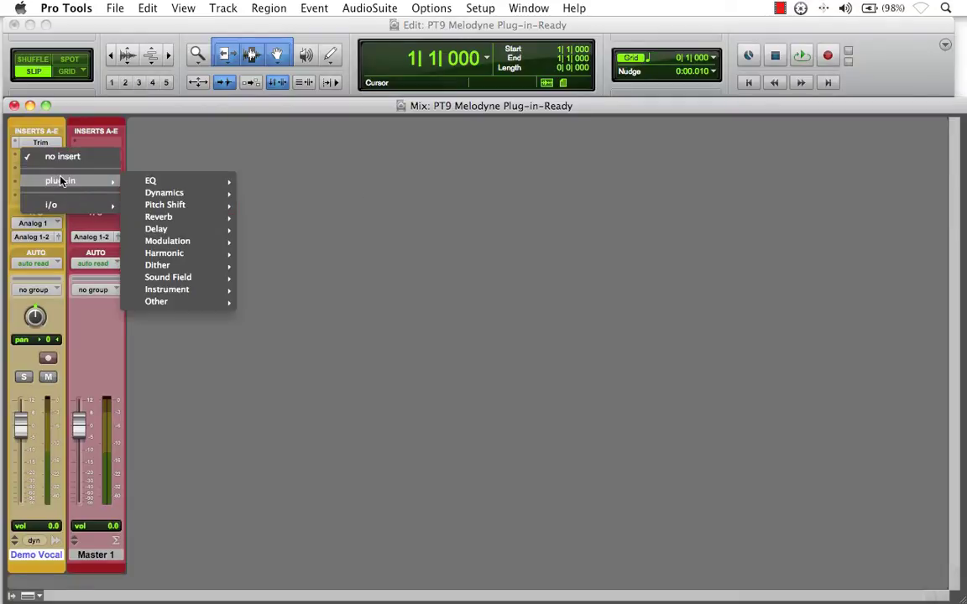
mouse_move(218, 301)
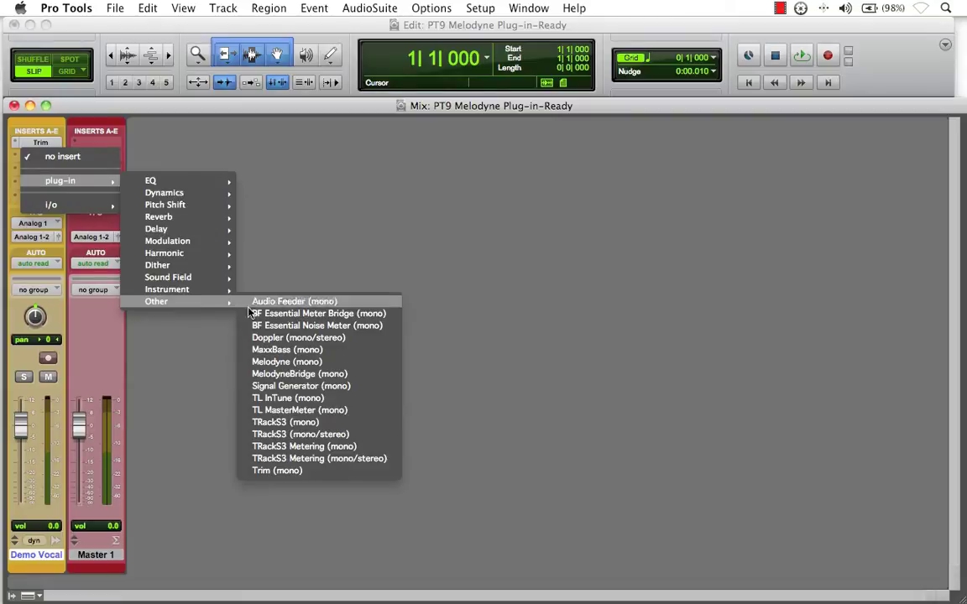
click(285, 363)
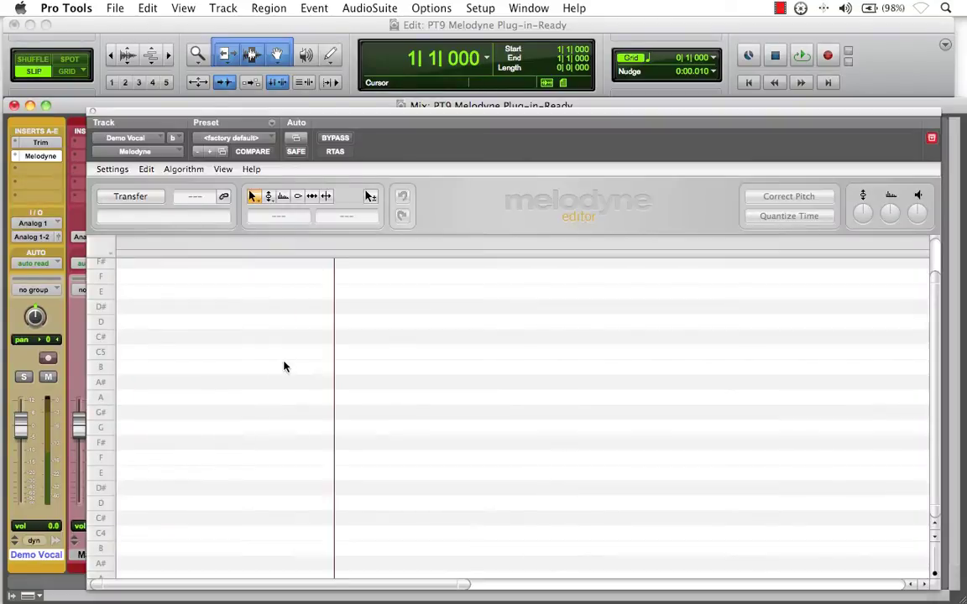
drag(354, 121, 335, 108)
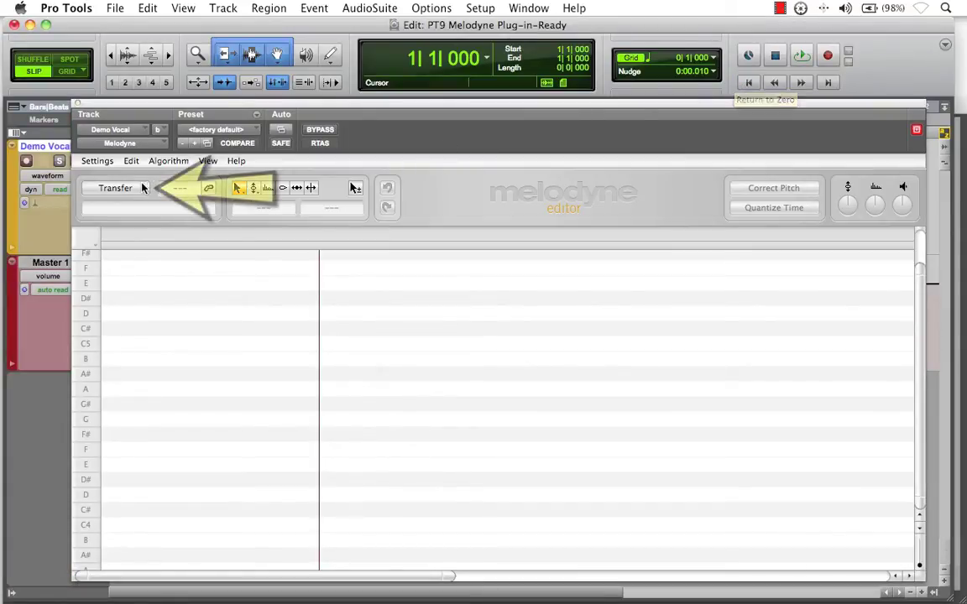
- Transfer the Demo Vocal audio into Melodyne by playing the whole clip in transfer mode
click(134, 190)
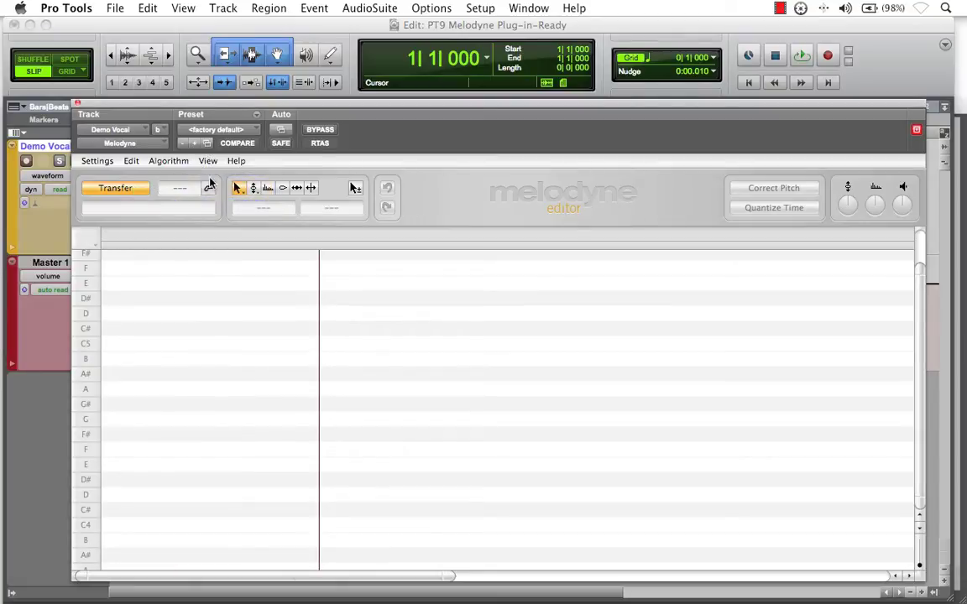
click(799, 55)
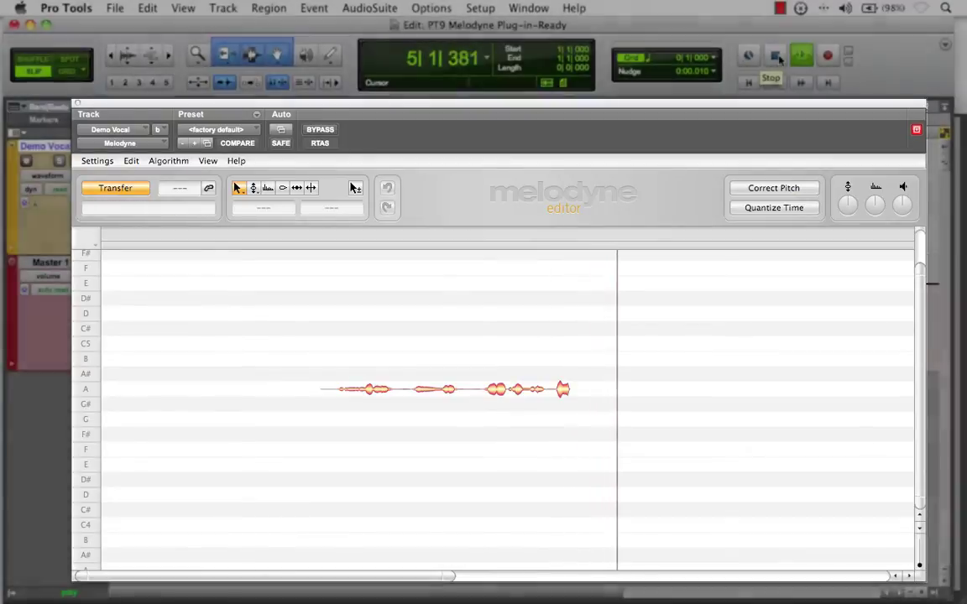
click(779, 57)
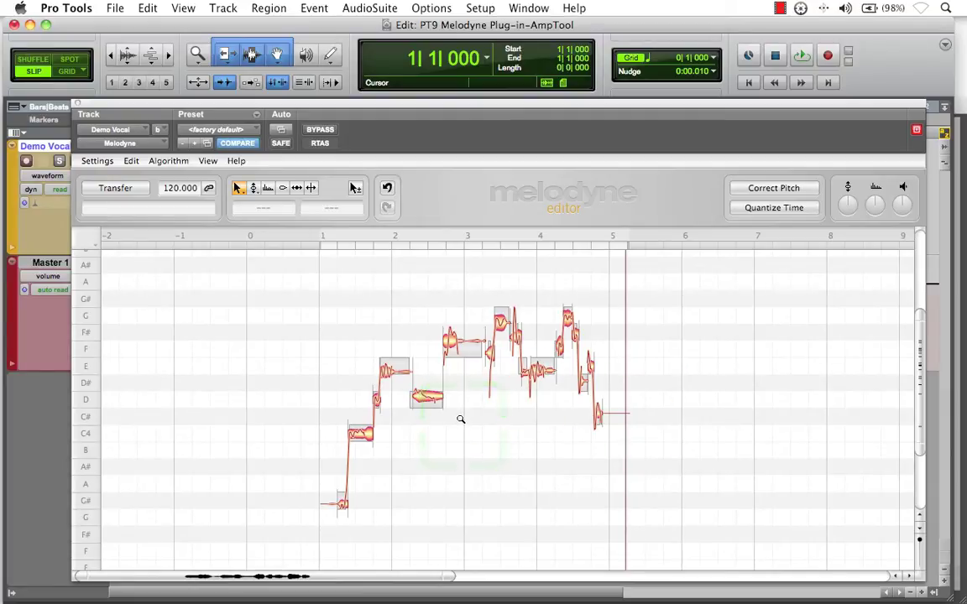
- Activate Melodyne's Note Separation Tool and play back the vocal, replaying the opening phrase
drag(460, 419, 588, 432)
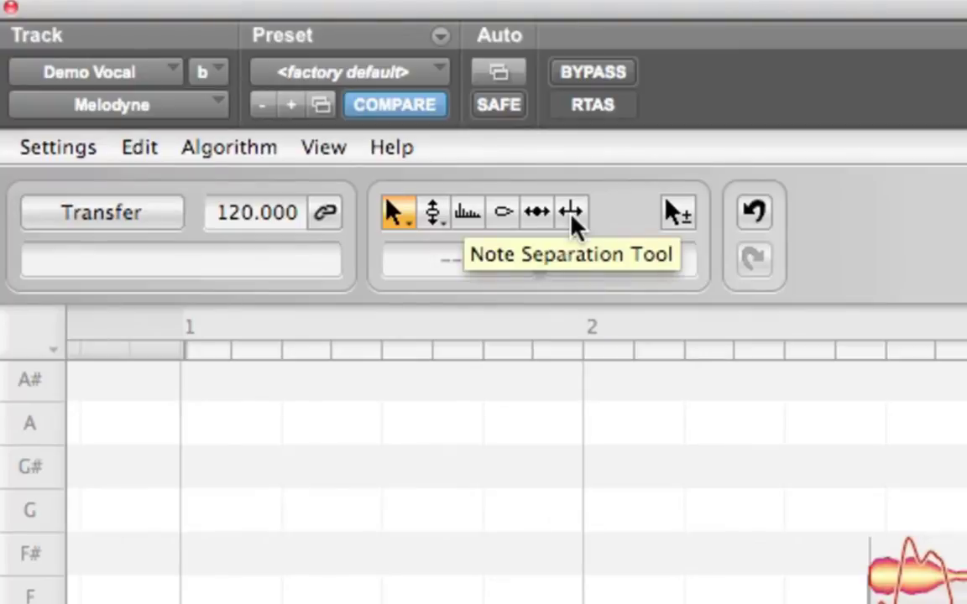
click(571, 213)
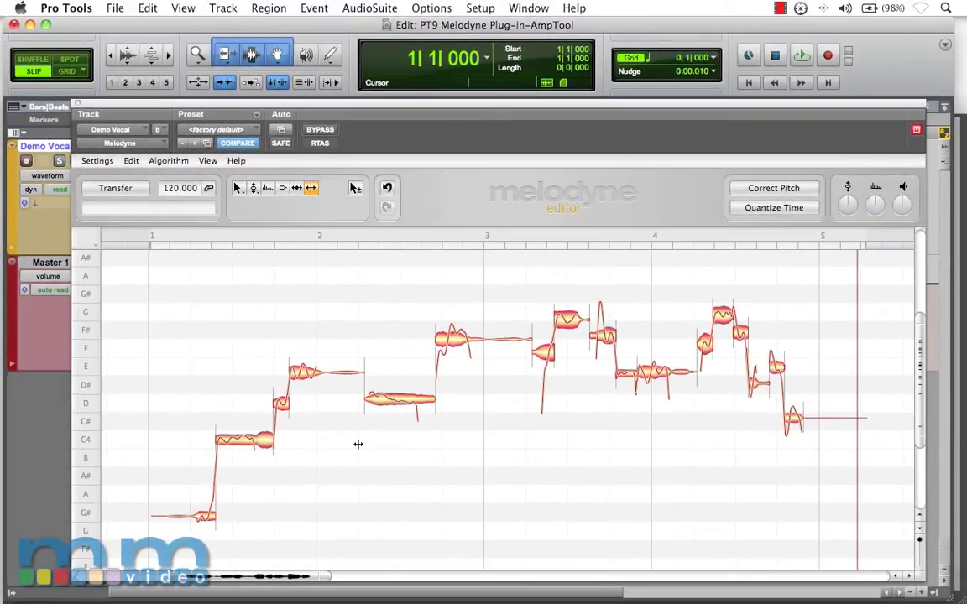
click(799, 57)
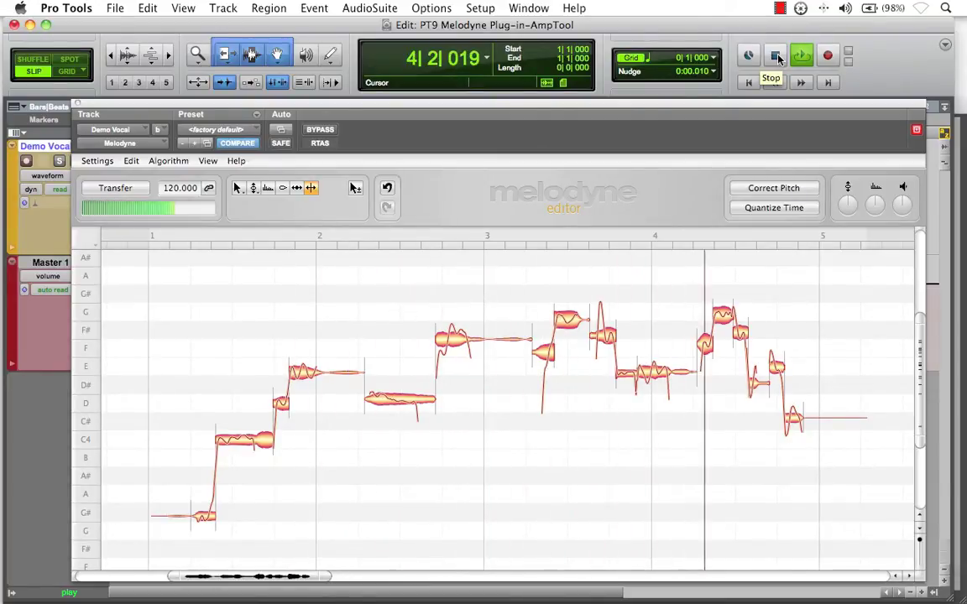
click(777, 56)
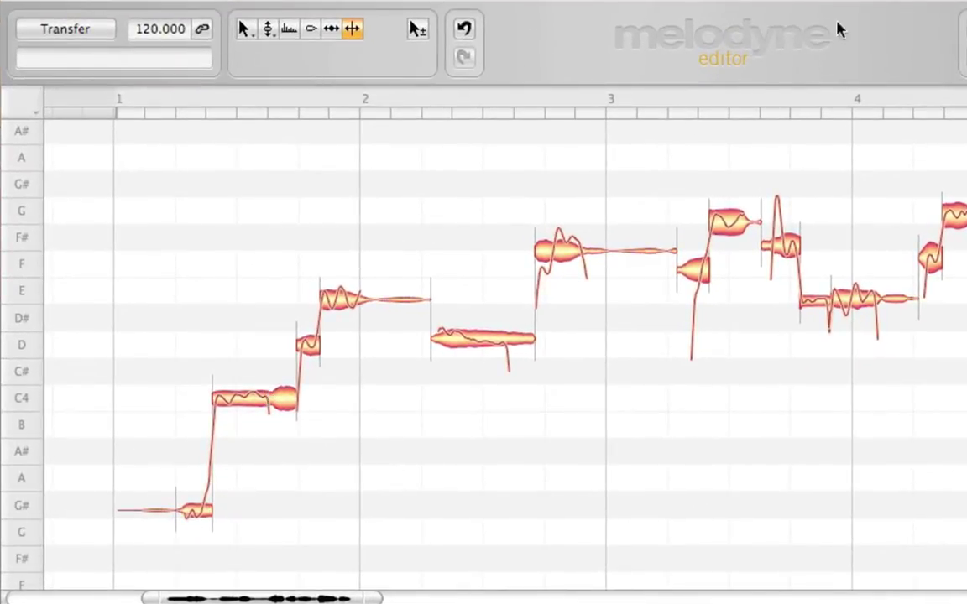
key(space)
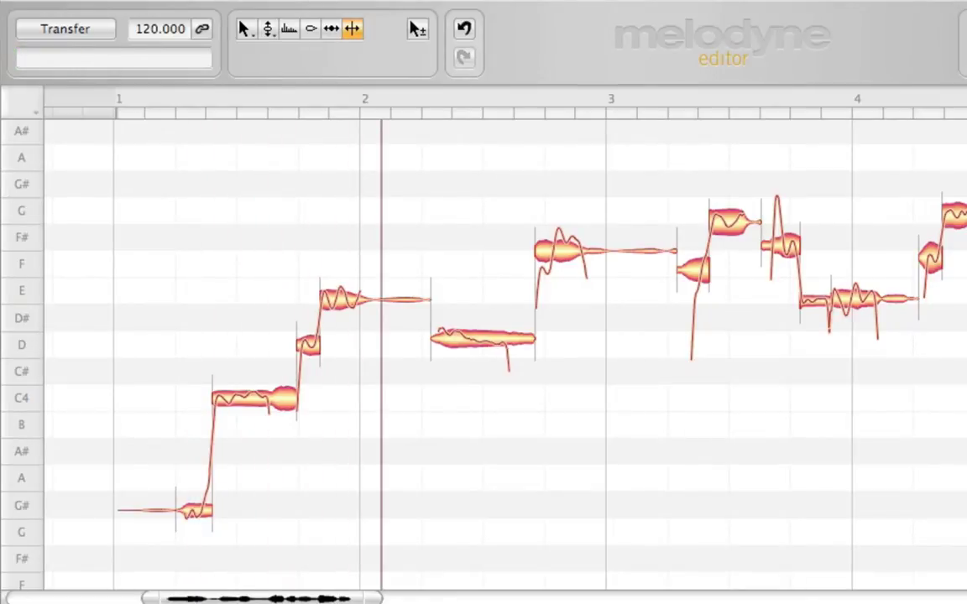
key(space)
key(space)
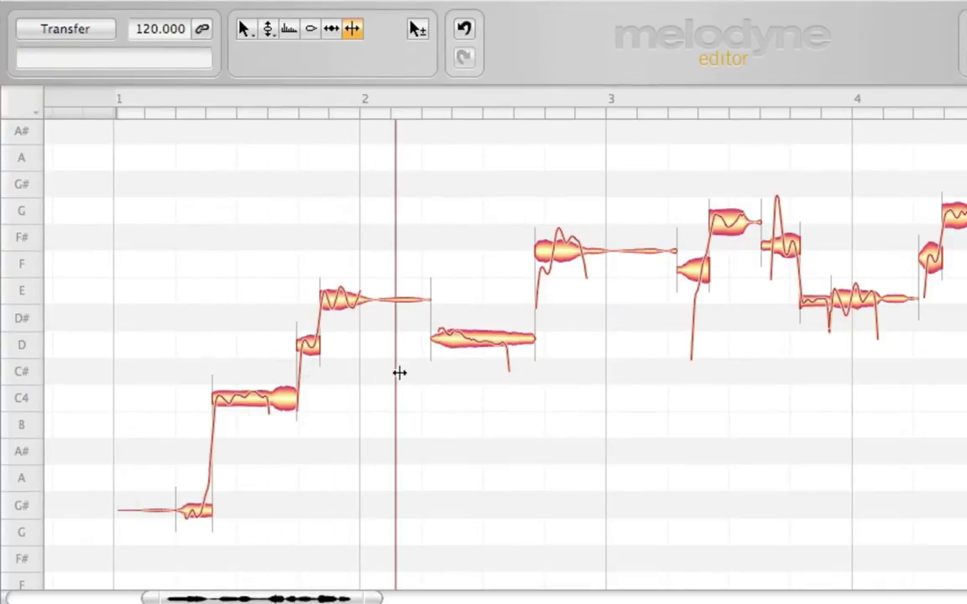
- Split the C4 note in bar 1 at the point where its wider tail begins
drag(335, 389, 529, 547)
drag(401, 460, 686, 300)
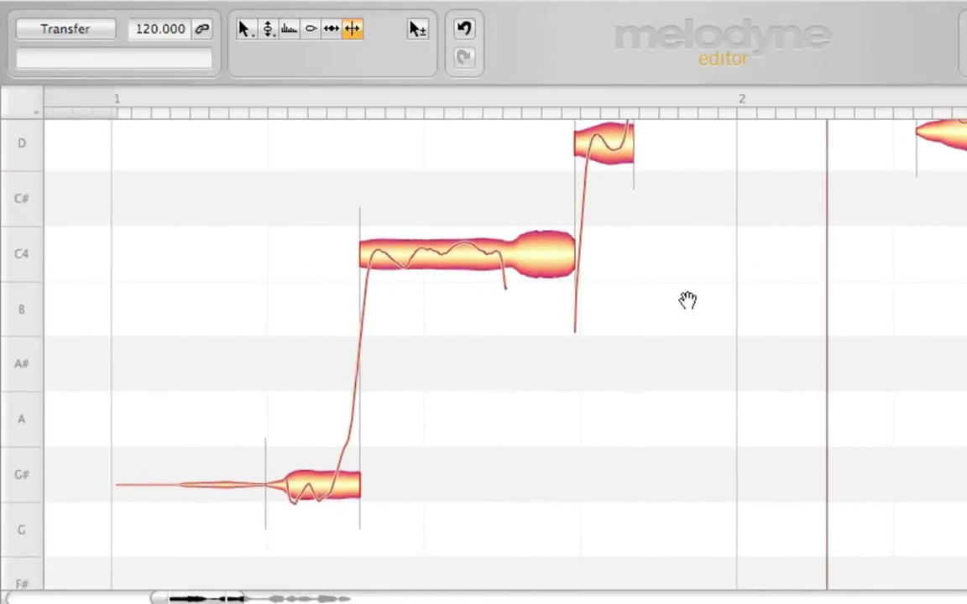
click(542, 251)
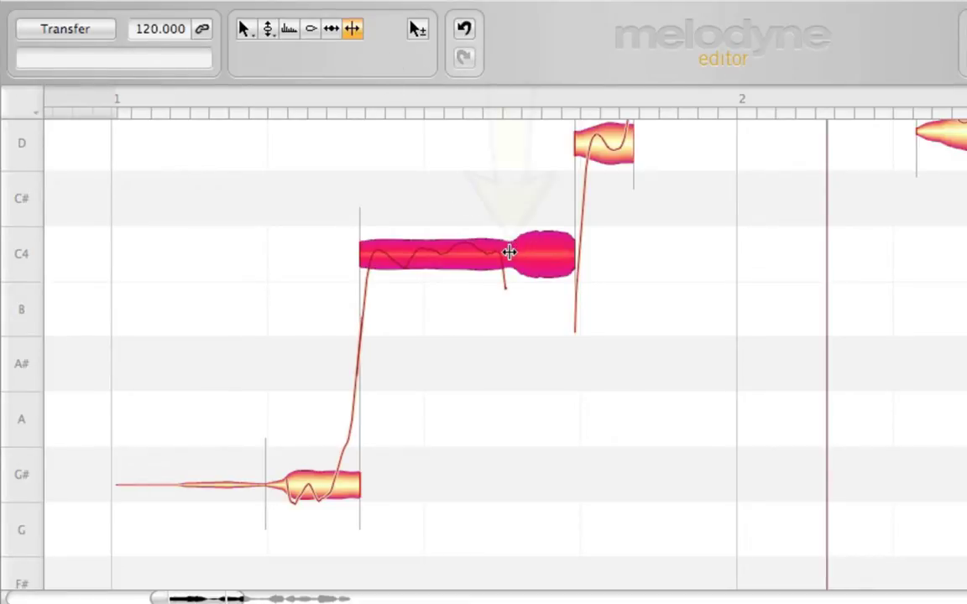
double_click(510, 253)
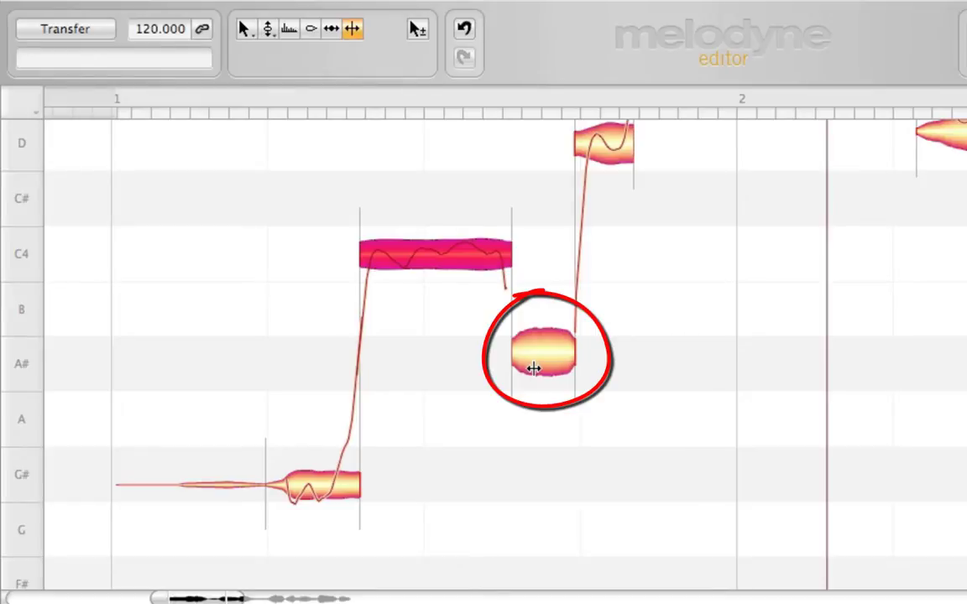
- Activate the Amplitude Tool and select the short separated A# note in bar 1
click(311, 32)
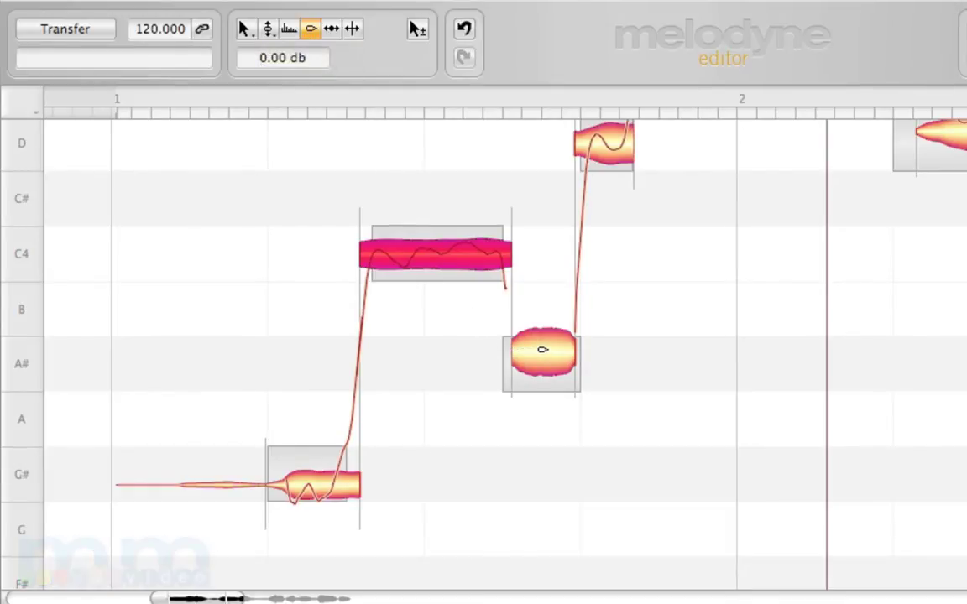
click(543, 351)
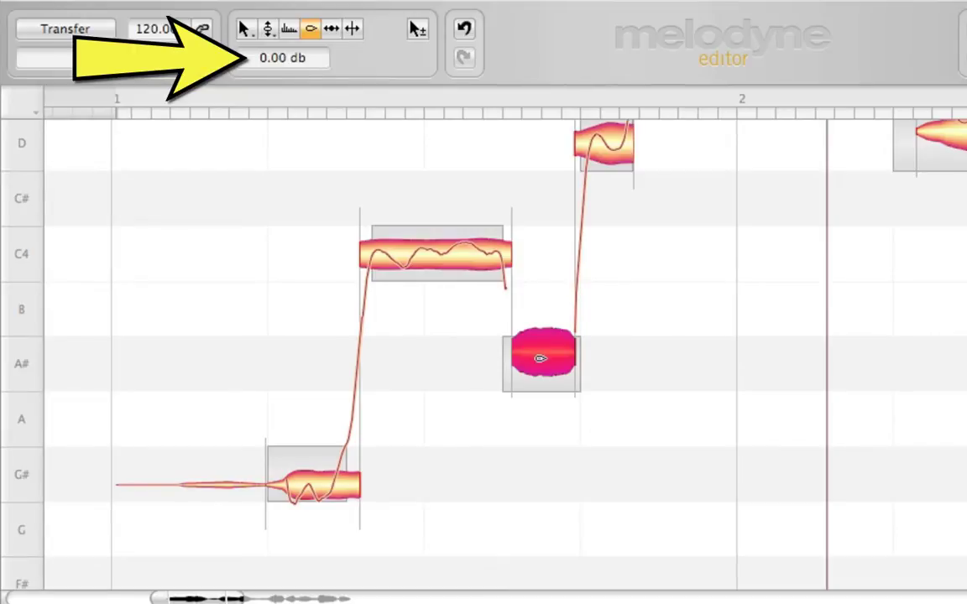
- Try the A# note's level at about +5.67 dB and about -9.72 dB, and undo the level changes
drag(541, 358, 545, 290)
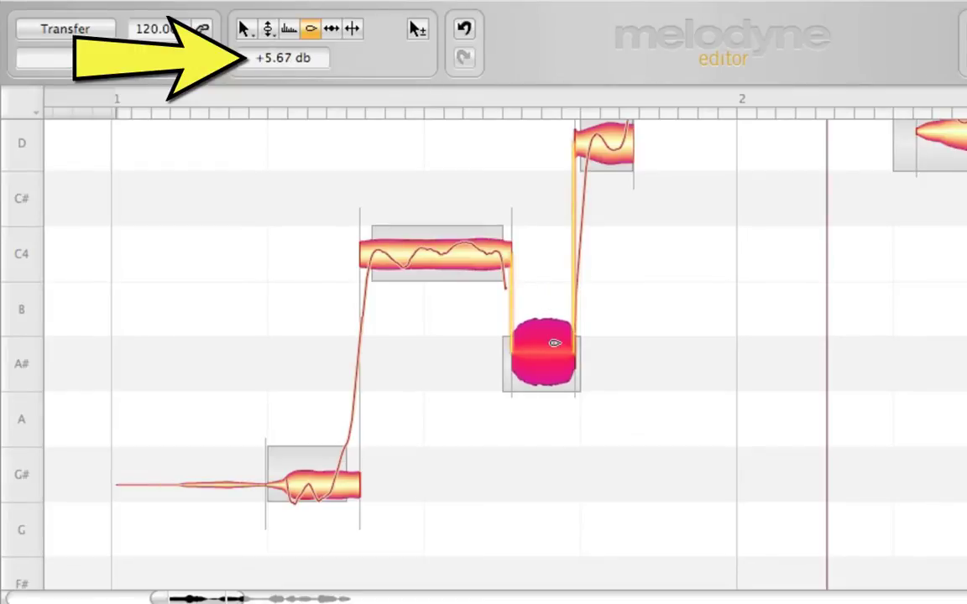
drag(554, 343, 539, 531)
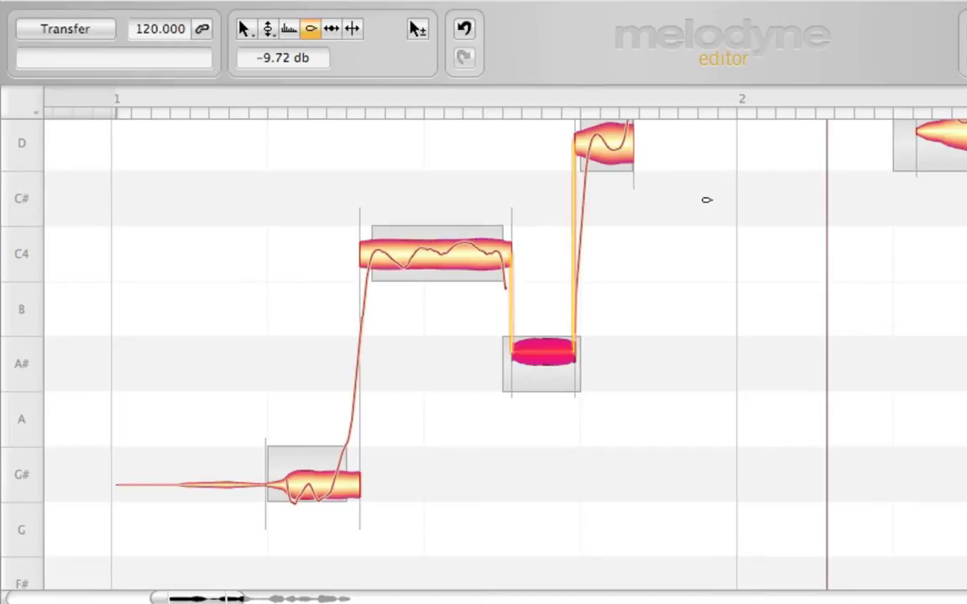
click(466, 32)
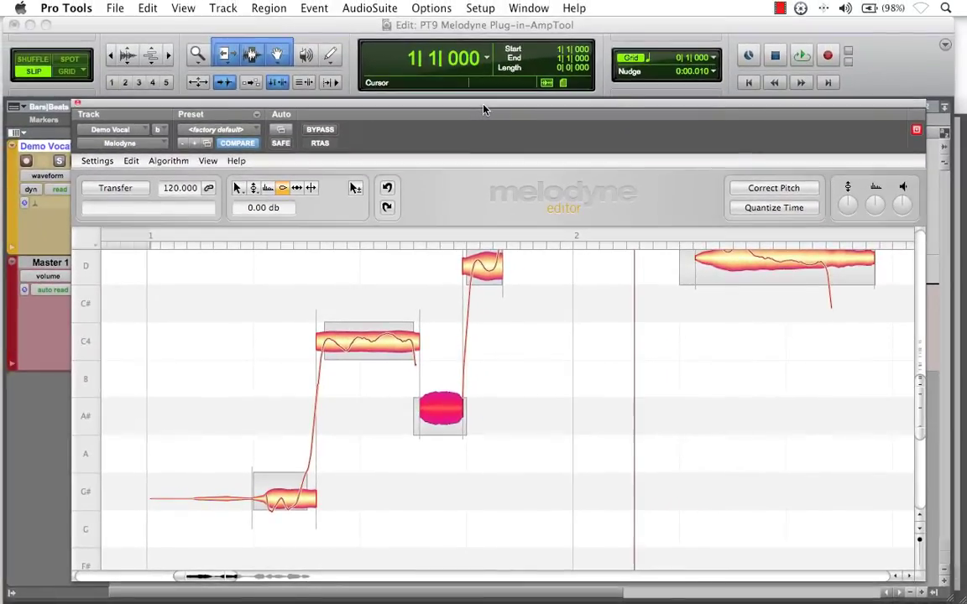
- Select the opening vocal phrase from about 1|1|811 to 2|1|429 on the Demo Vocal track
drag(557, 12, 501, 98)
drag(447, 170, 449, 254)
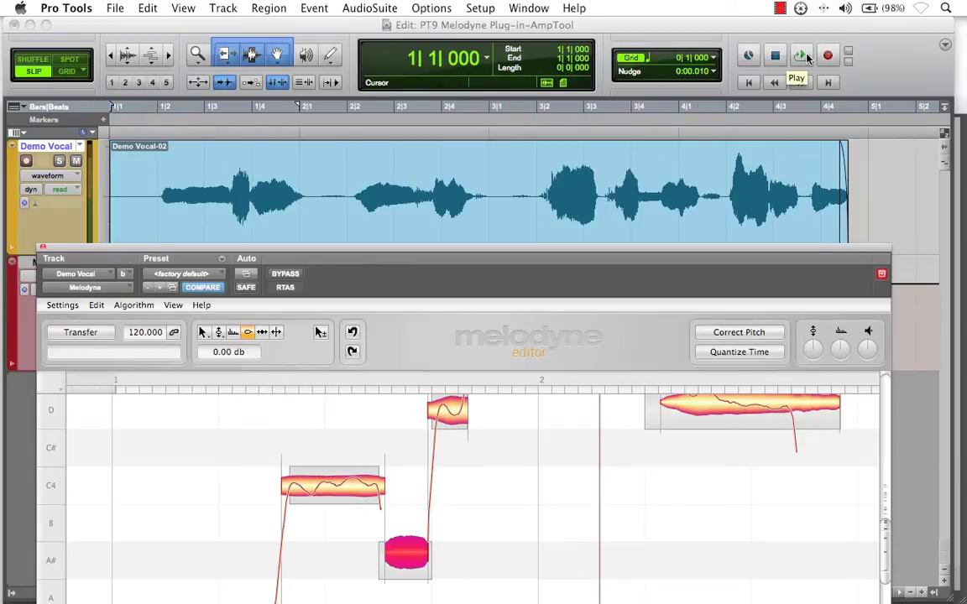
click(802, 56)
drag(157, 190, 319, 209)
drag(375, 249, 435, 104)
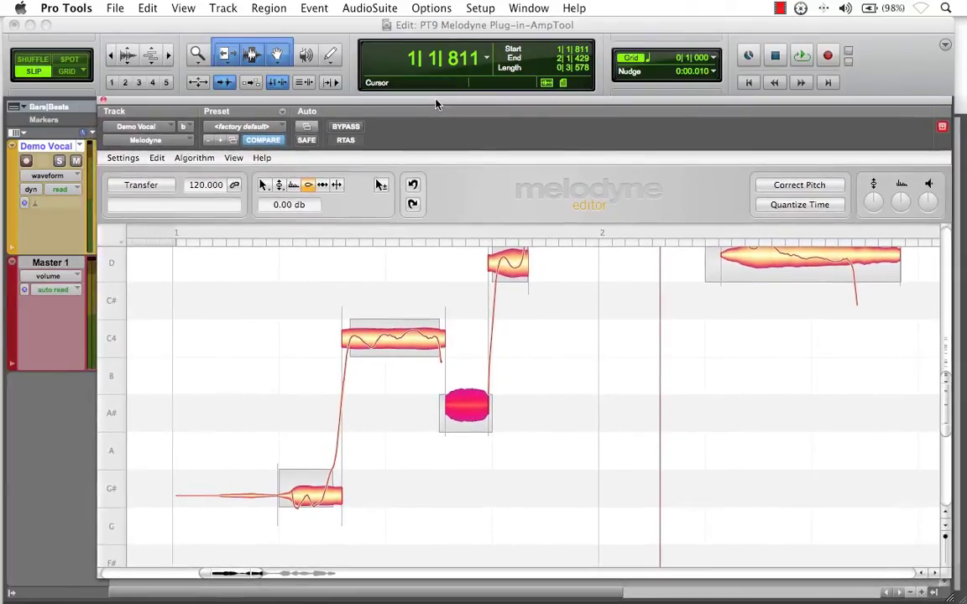
- Play the selected phrase and lower the A# note's amplitude to about -6.39 dB while listening
click(802, 57)
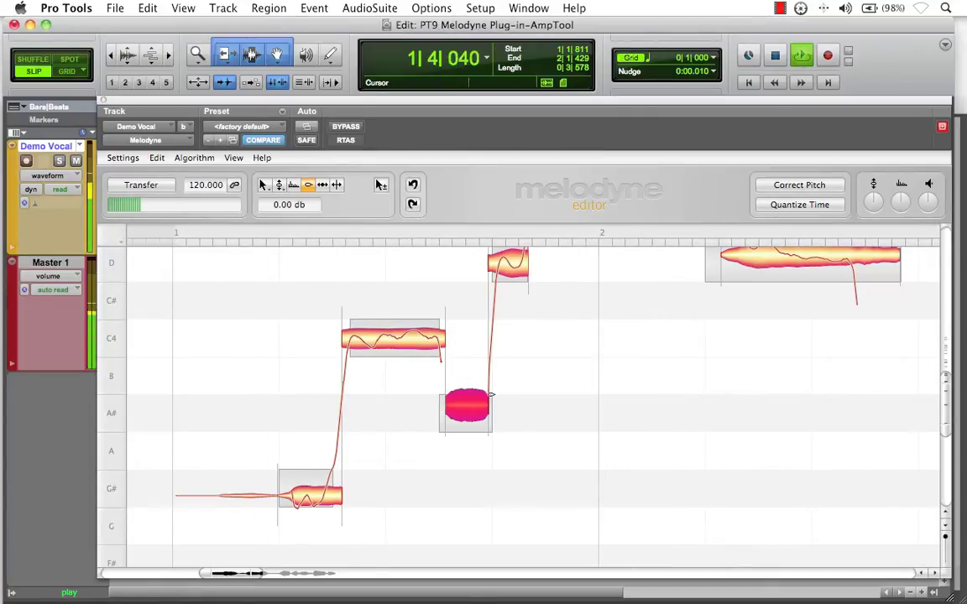
drag(475, 406, 501, 461)
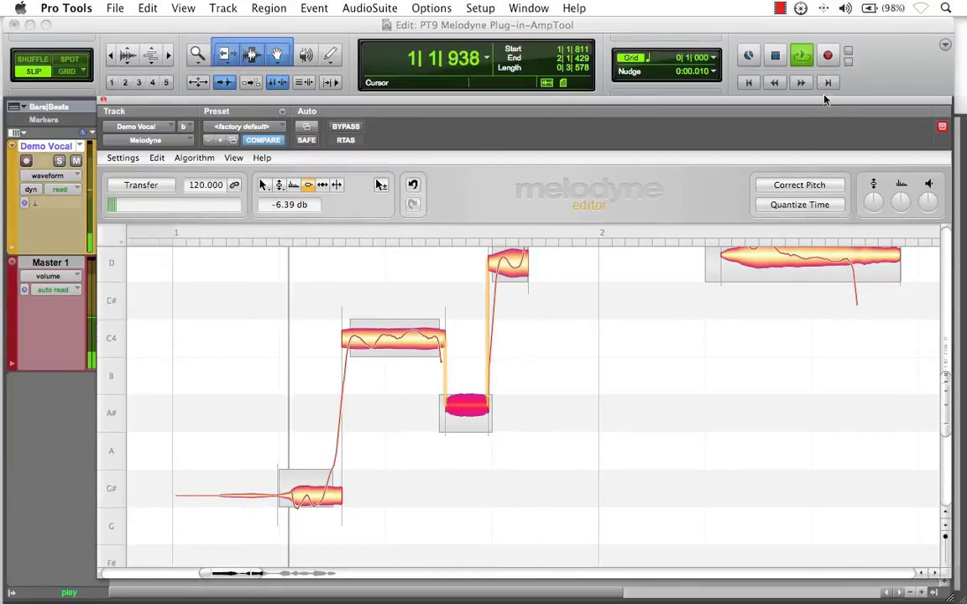
click(776, 57)
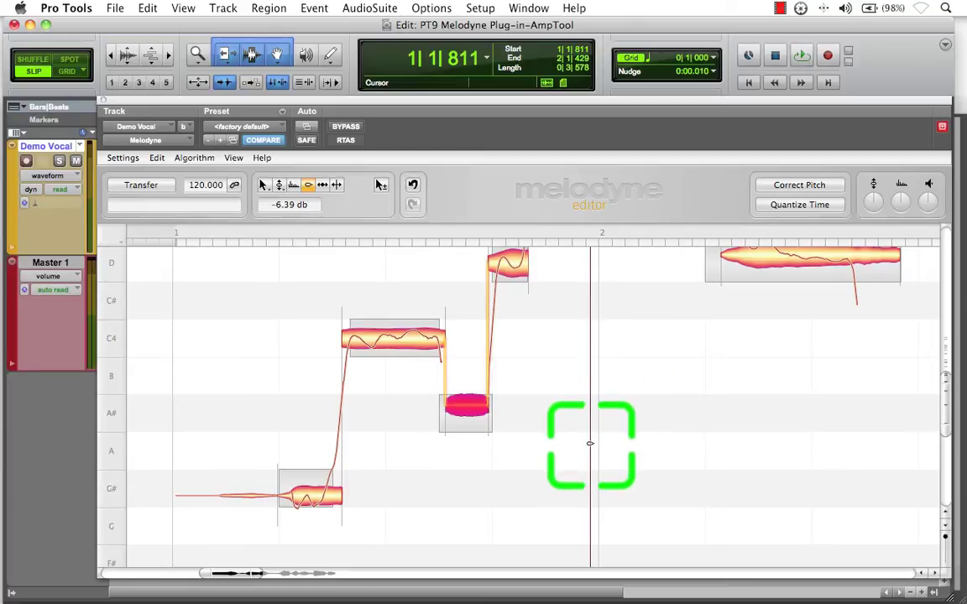
- Select the vocal from about 1|1|857 to 5|1|140 on the Demo Vocal track
drag(649, 439, 574, 366)
drag(747, 408, 465, 434)
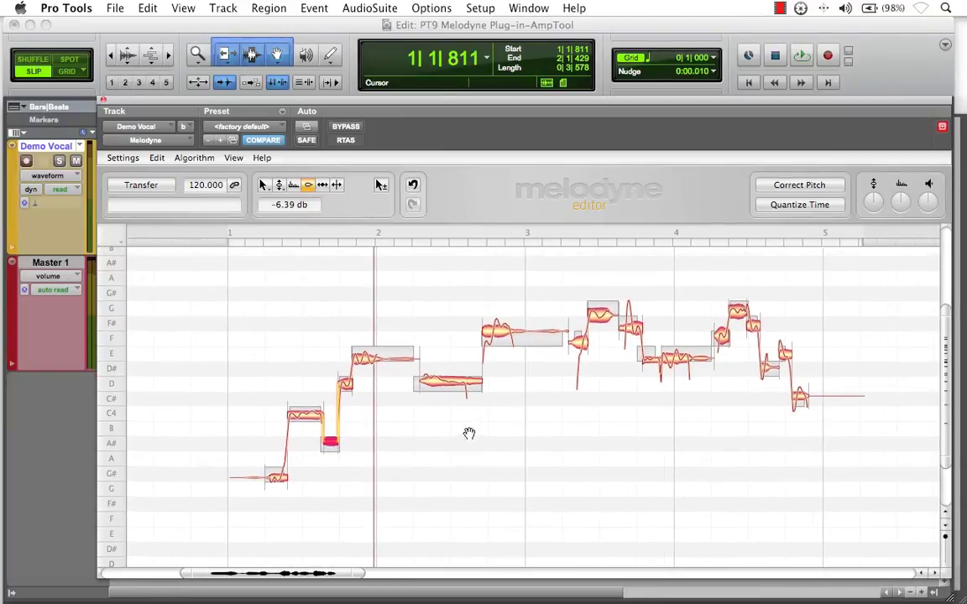
click(868, 84)
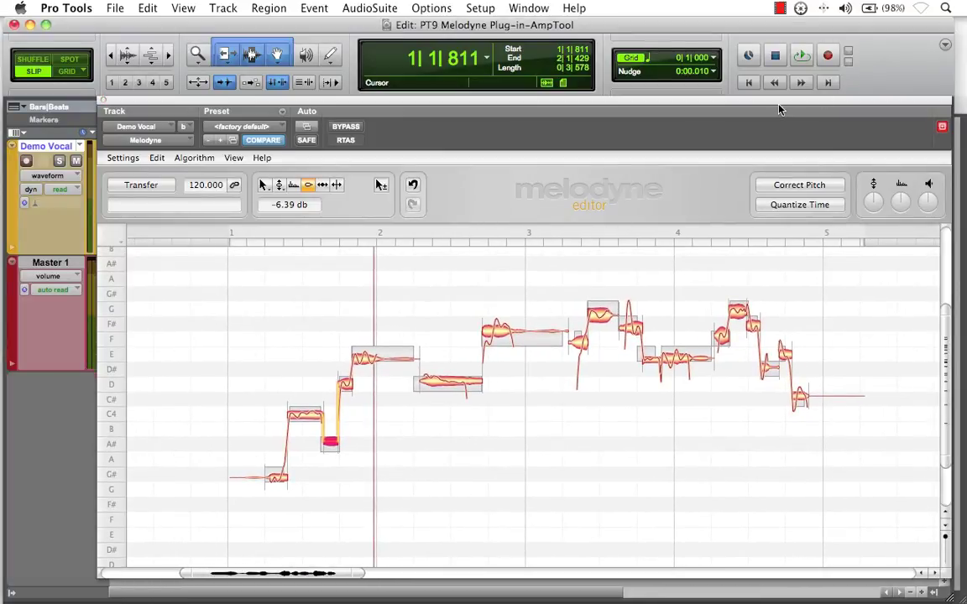
drag(777, 102, 765, 316)
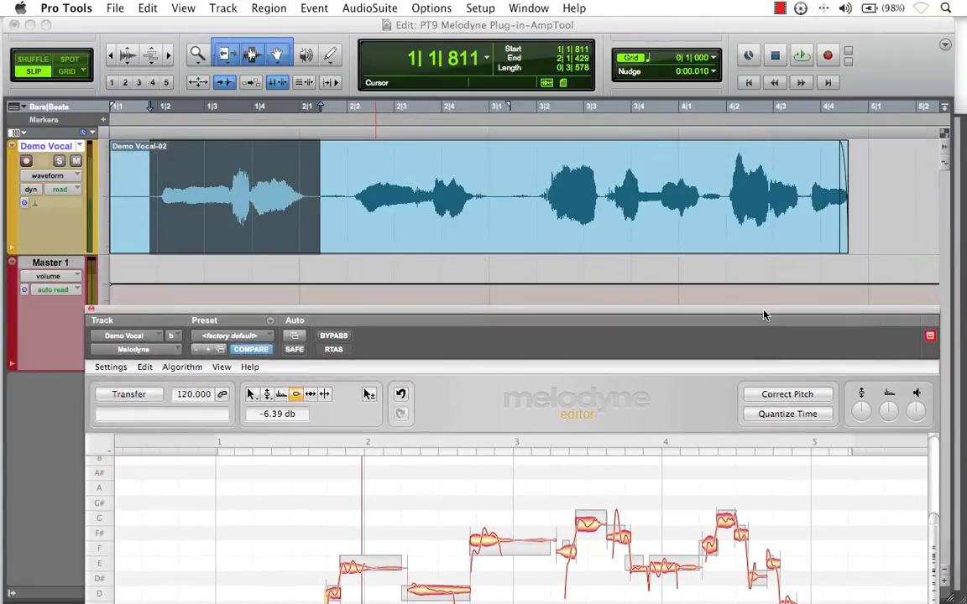
click(427, 180)
drag(154, 186, 881, 192)
drag(794, 309, 800, 107)
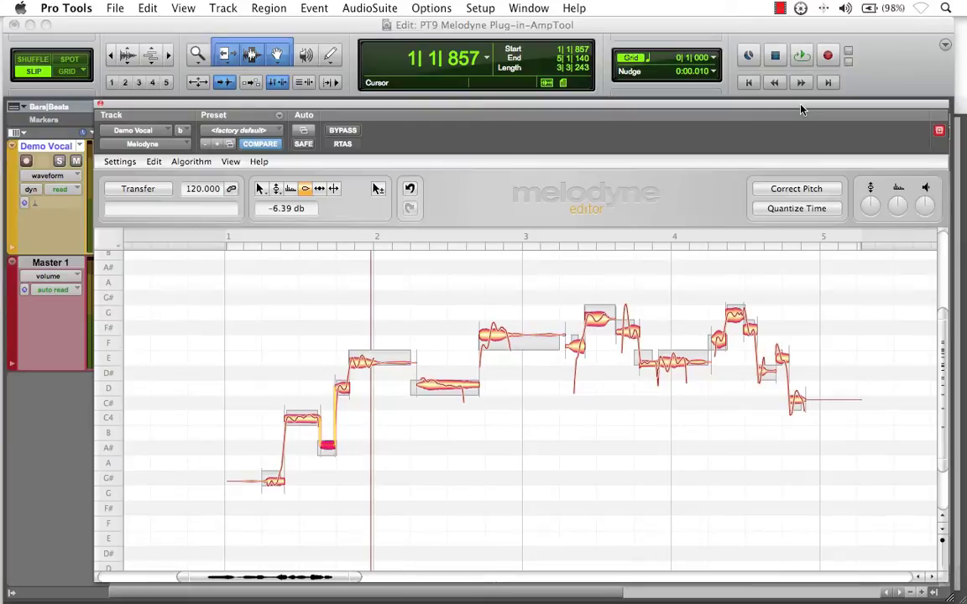
- Return to the session start and play the whole edited vocal
click(748, 84)
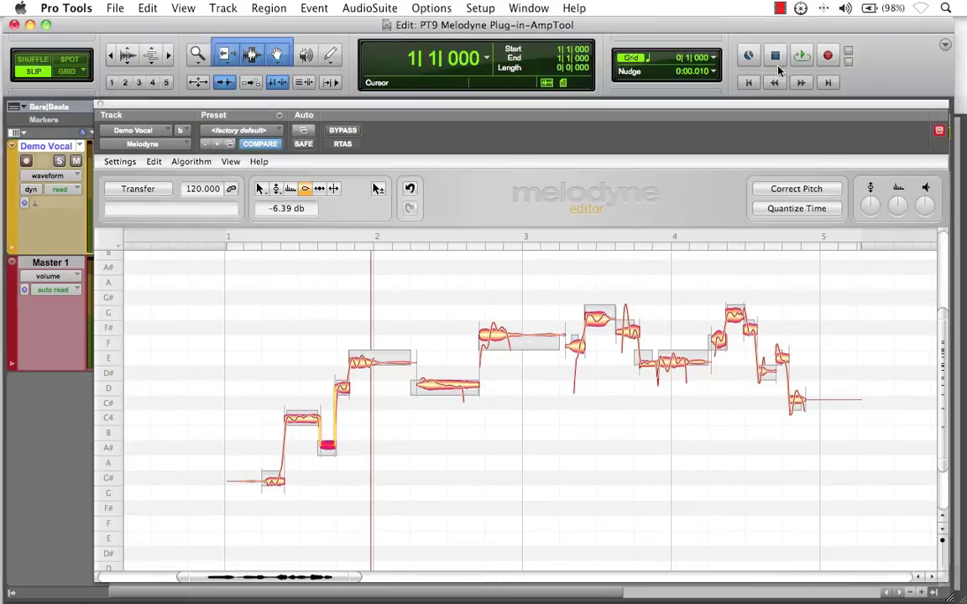
click(803, 57)
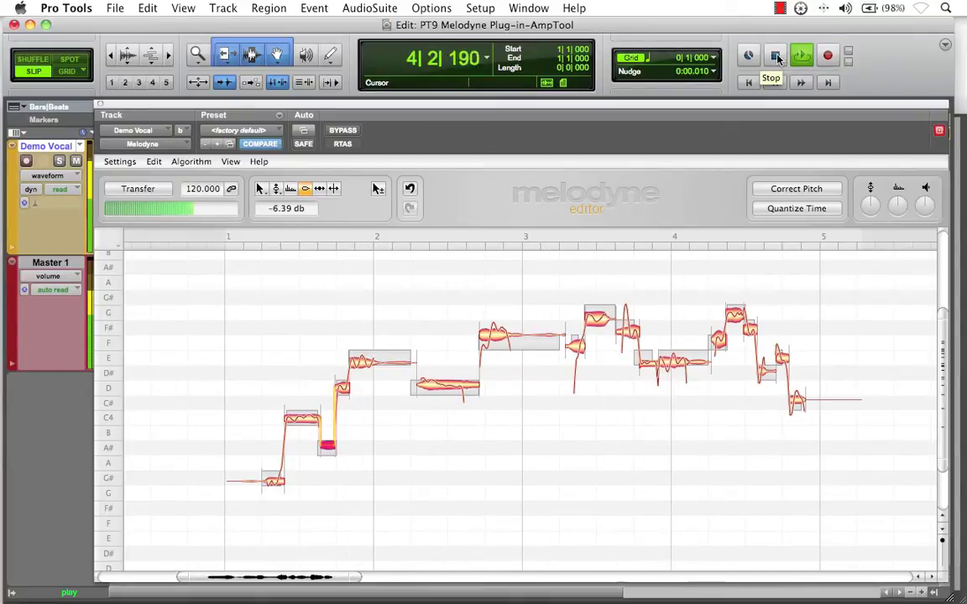
click(776, 56)
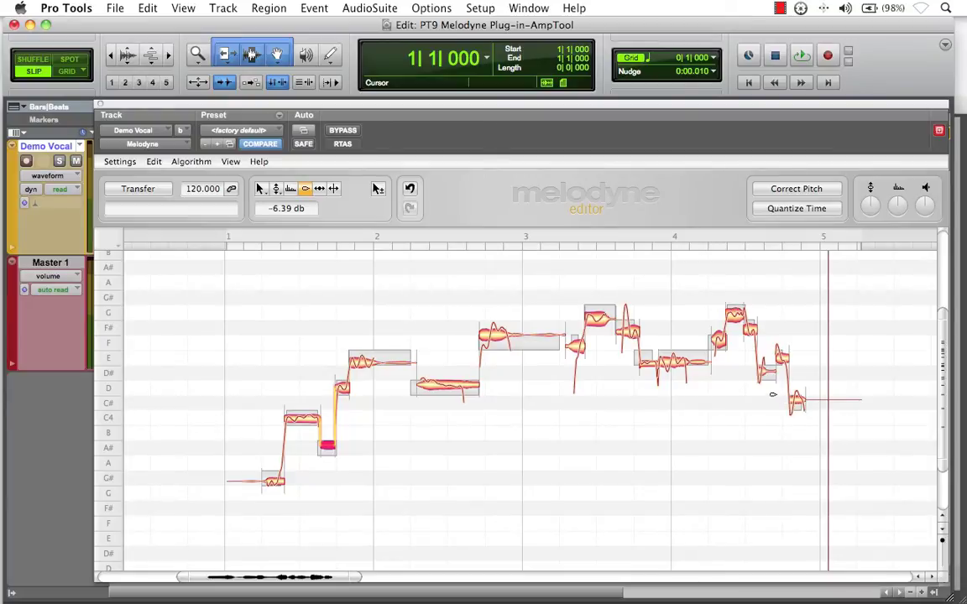
- Select the final vocal phrase from about 4|1|904 to 4|4|916 on the Demo Vocal track and play it
drag(755, 367, 854, 438)
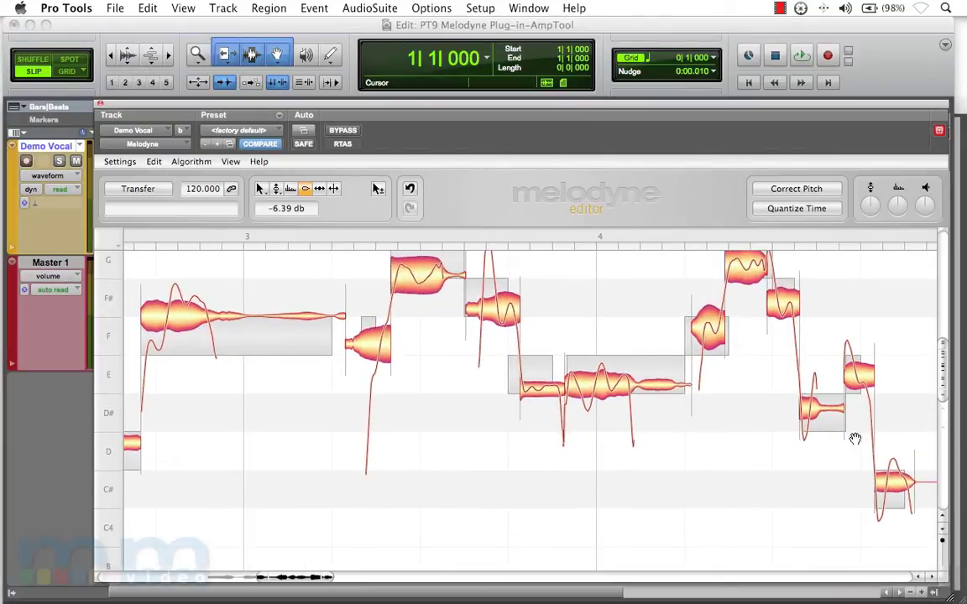
scroll(671, 420, right, 6)
scroll(672, 419, up, 2)
drag(642, 411, 673, 388)
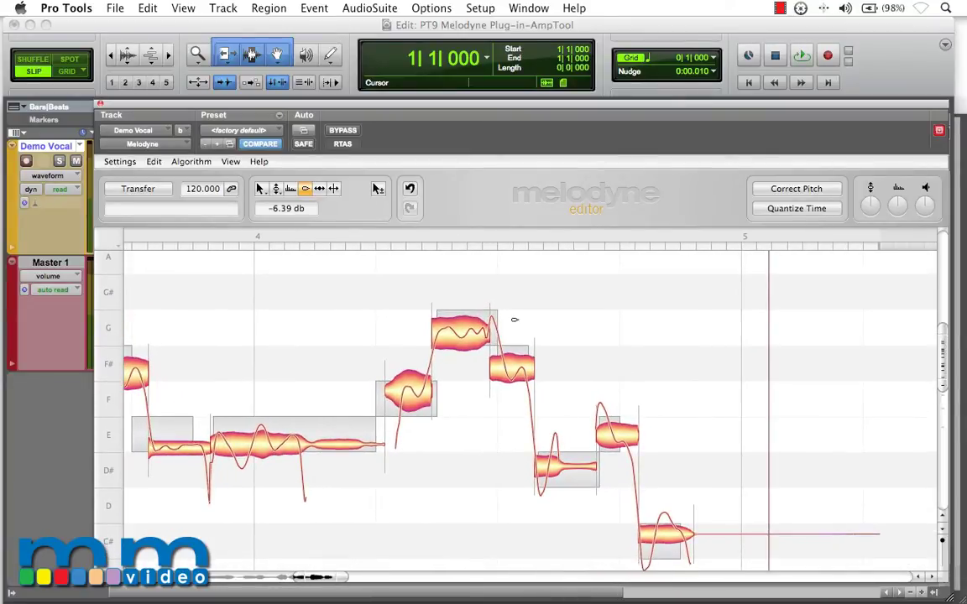
drag(546, 106, 497, 229)
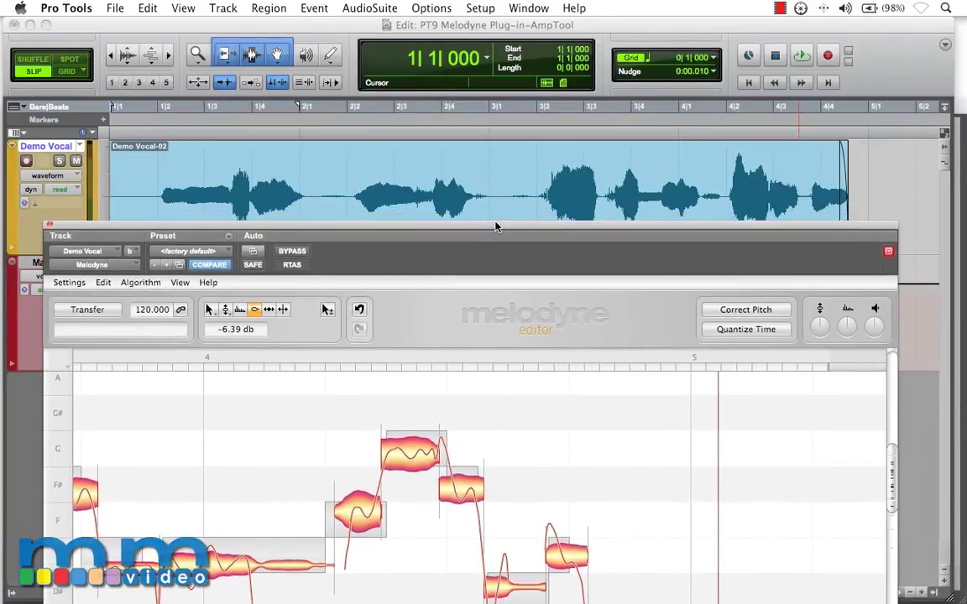
click(658, 164)
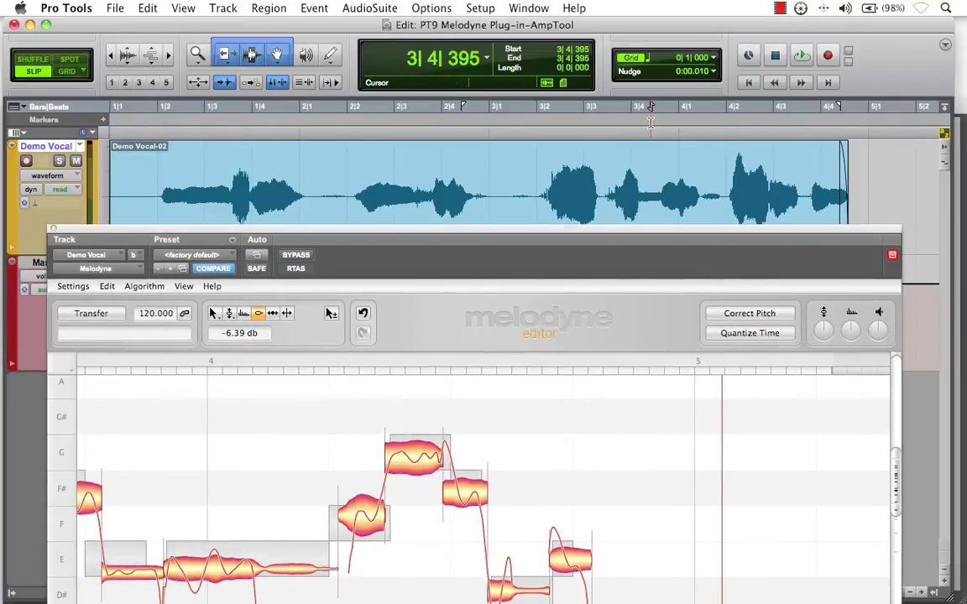
drag(722, 182, 864, 196)
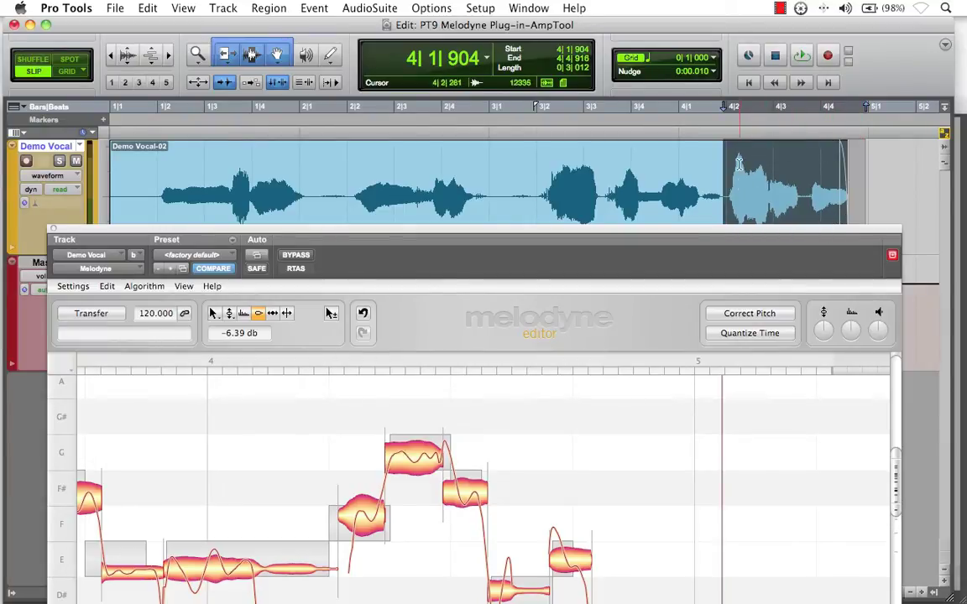
drag(784, 232, 836, 106)
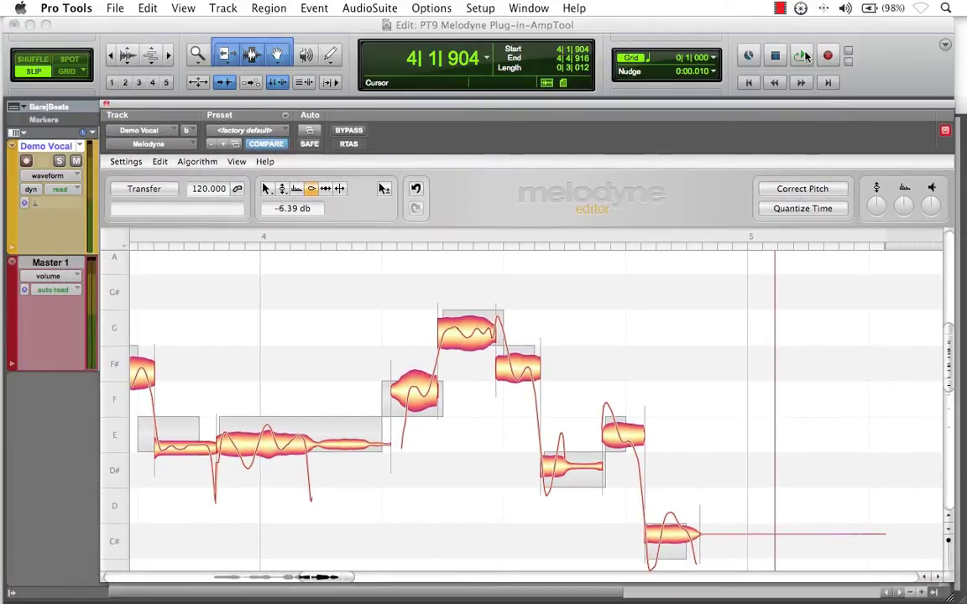
click(802, 57)
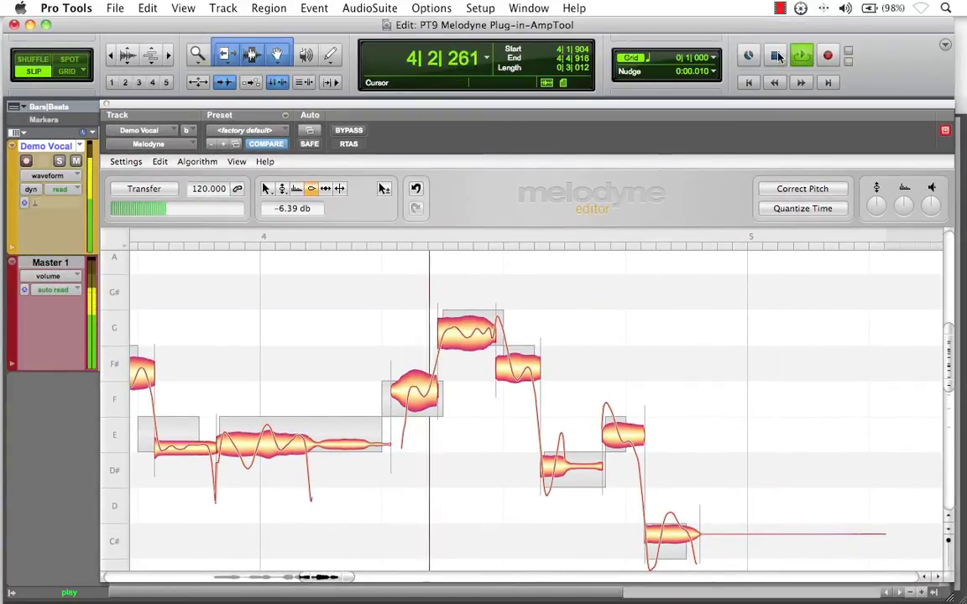
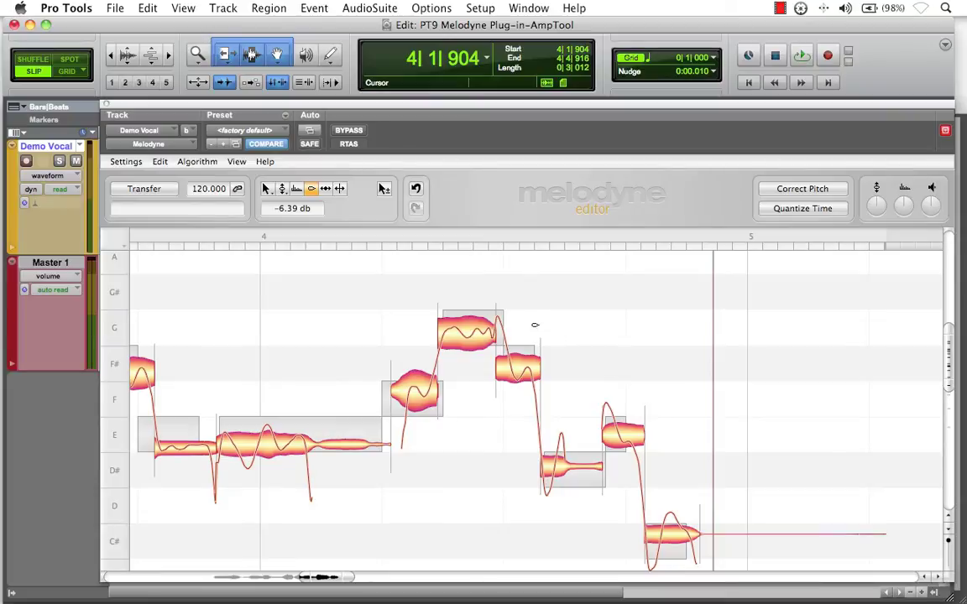
- Lower the amplitude of the five notes F, G, F#, D# and E before the last C# to about -2.16 dB and play the phrase
drag(408, 281, 669, 455)
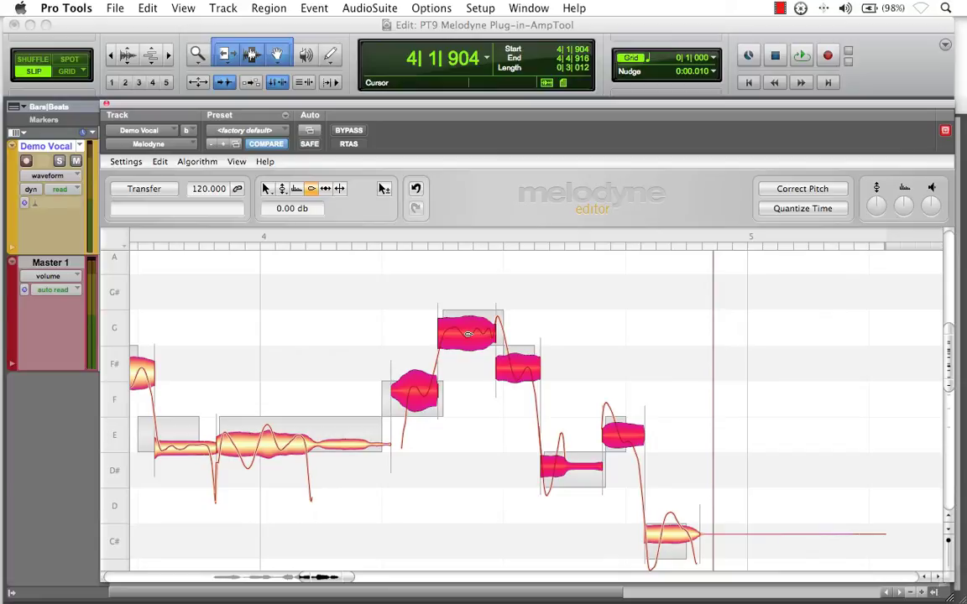
drag(468, 334, 468, 351)
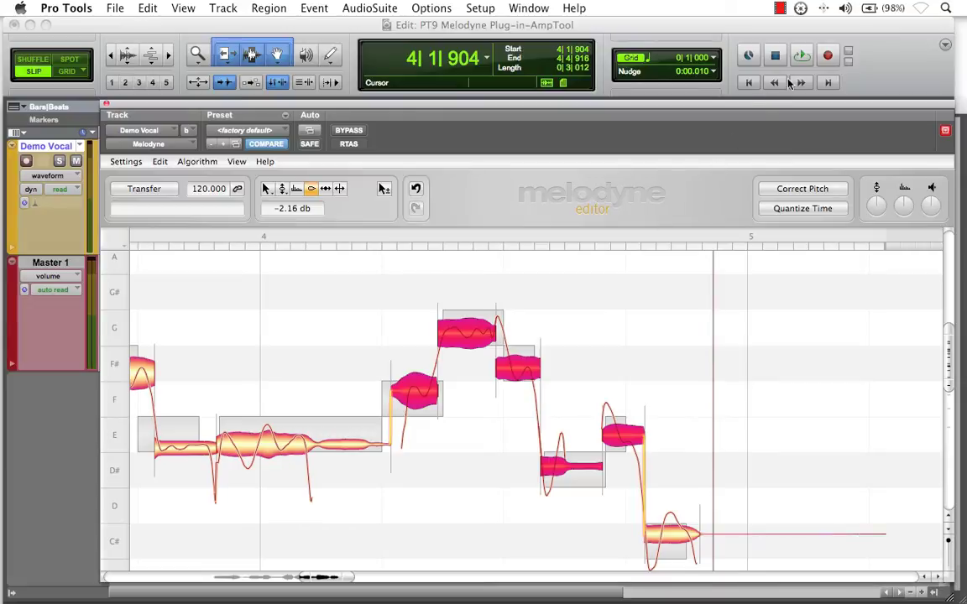
click(801, 57)
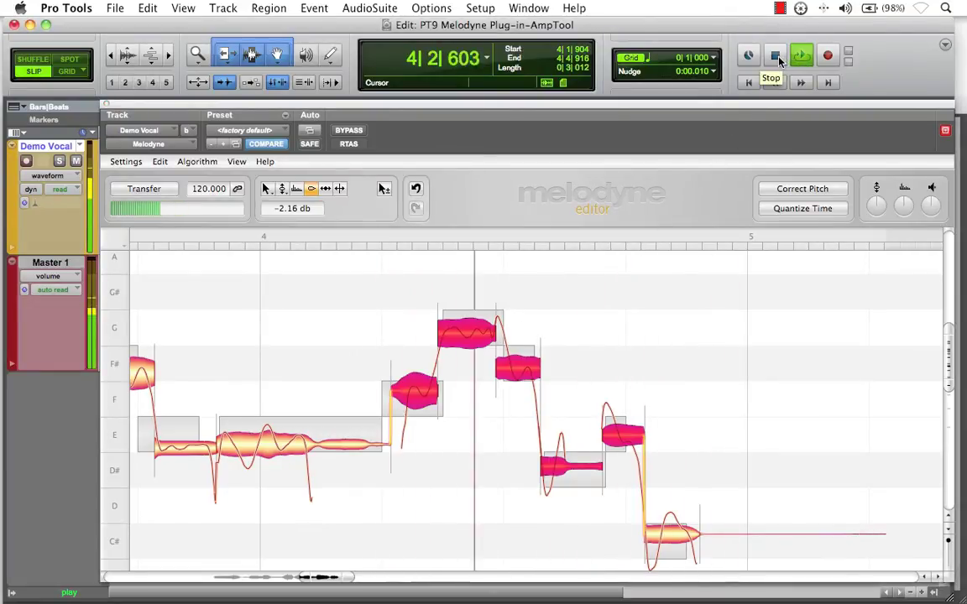
click(775, 56)
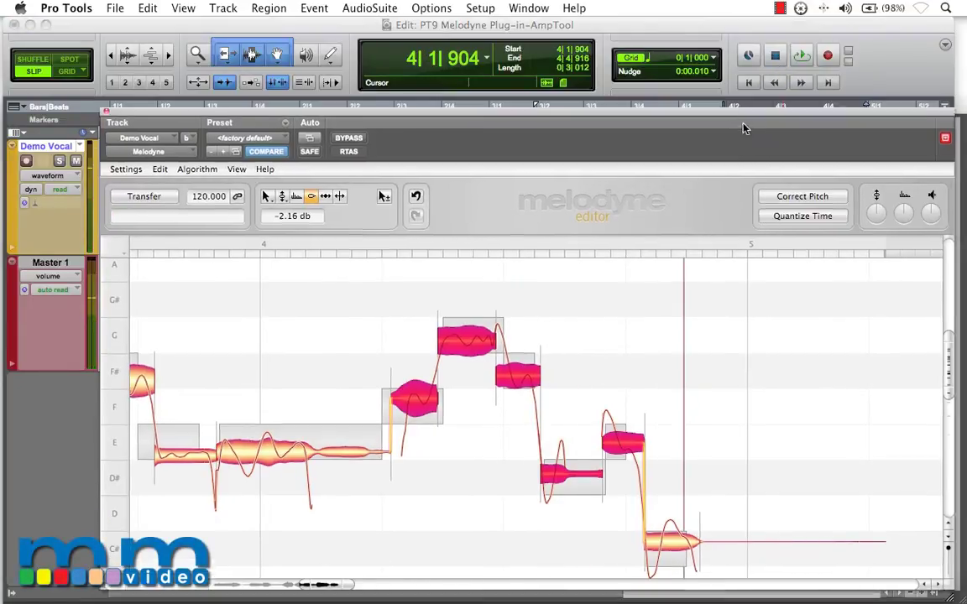
- Select the vocal from about 3|2|020 to 5|1|369 on the Demo Vocal track and play it
drag(669, 107, 644, 280)
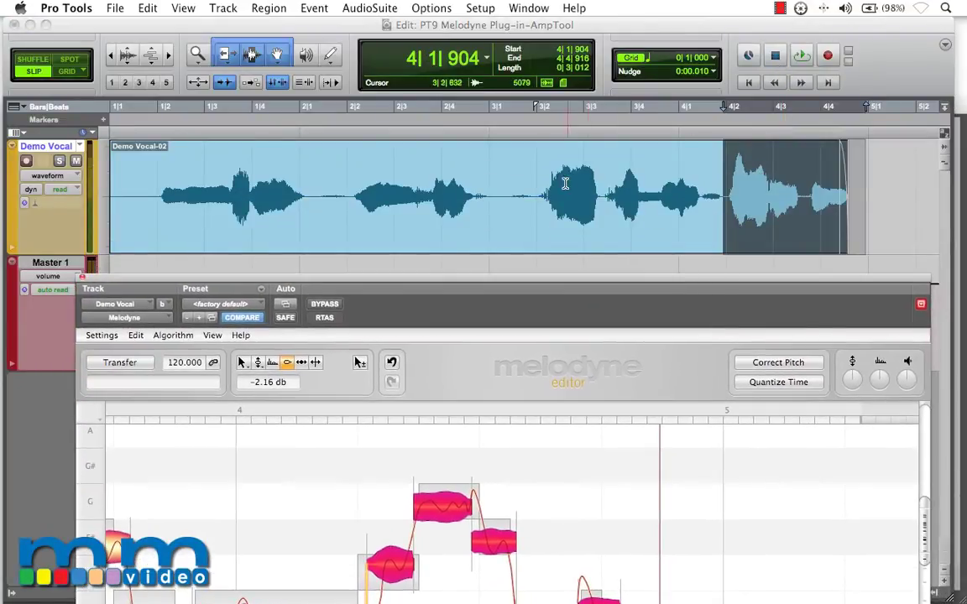
drag(537, 180, 827, 235)
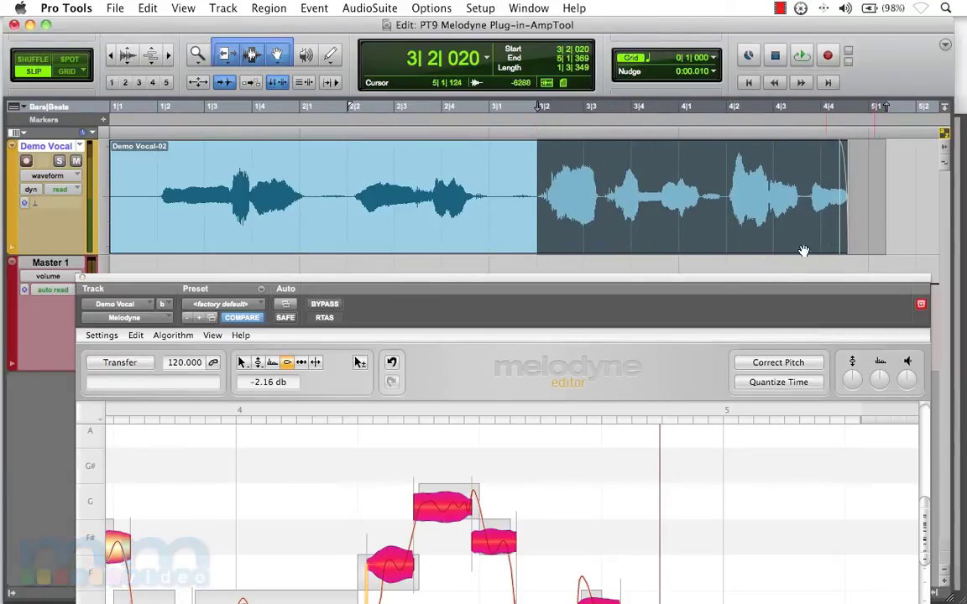
drag(766, 280, 801, 112)
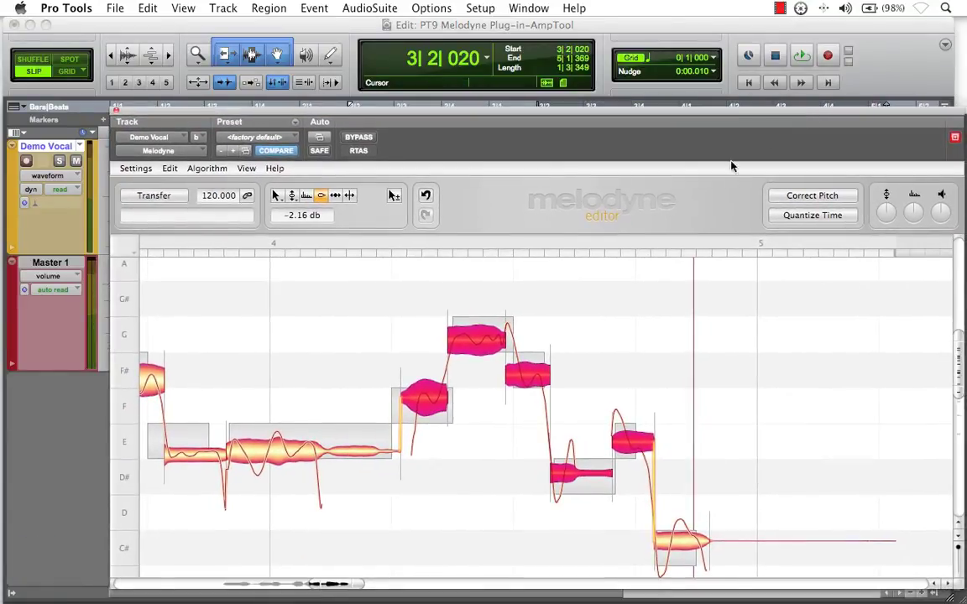
scroll(697, 420, down, 5)
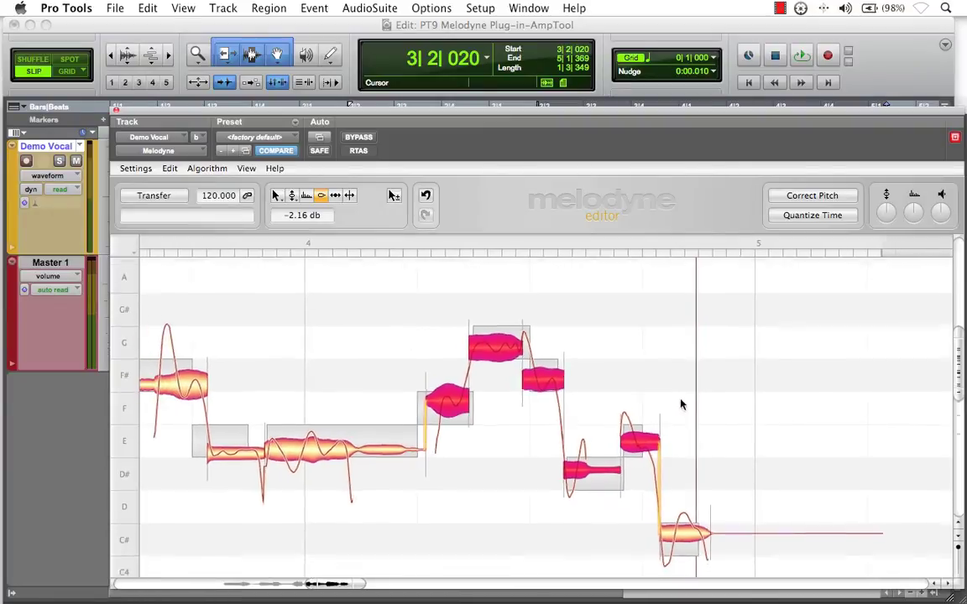
scroll(663, 382, down, 2)
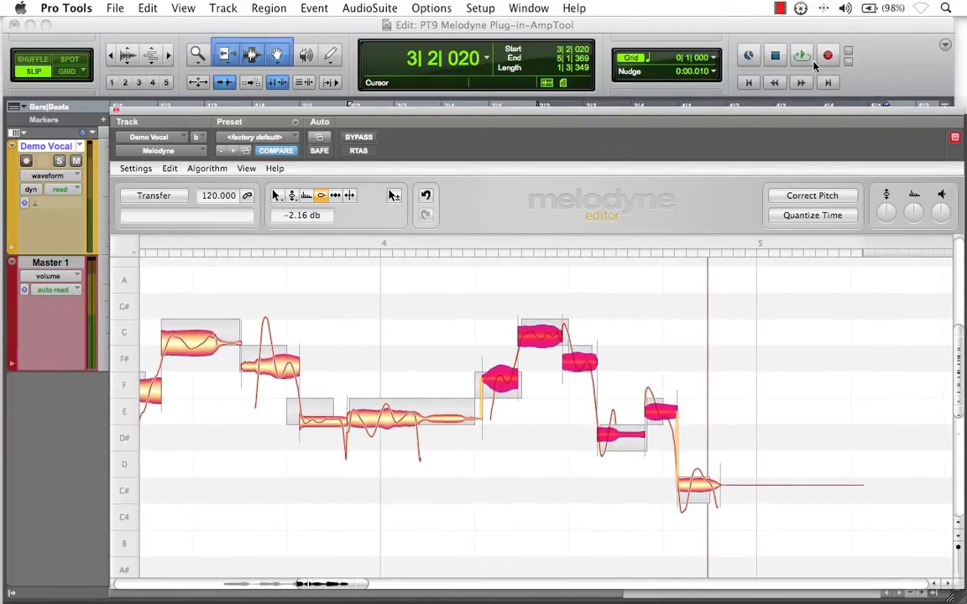
click(801, 57)
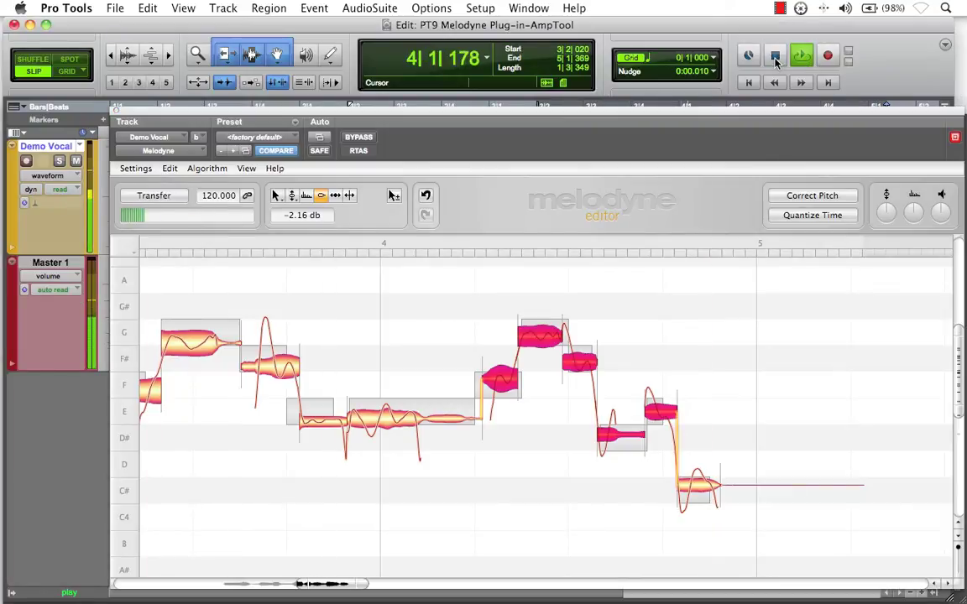
click(774, 59)
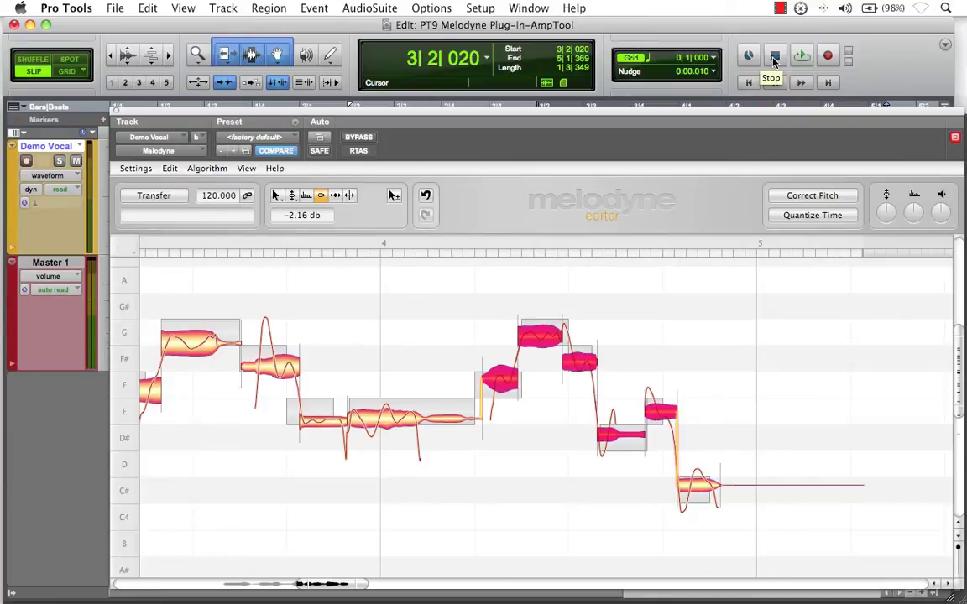
- Adjust the amplitude of the five selected notes to about -1.71 dB while the longer selection plays
click(802, 58)
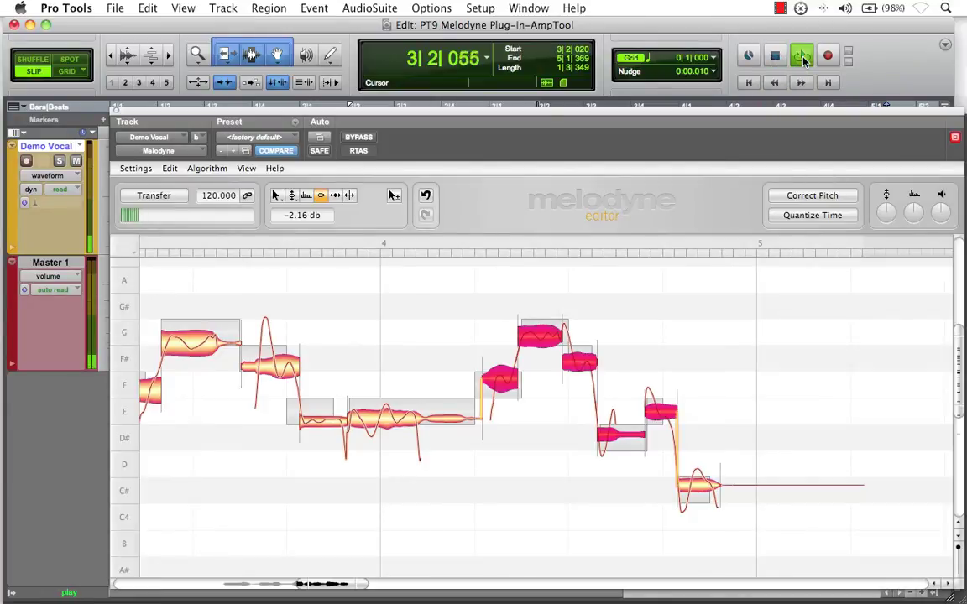
drag(549, 334, 572, 314)
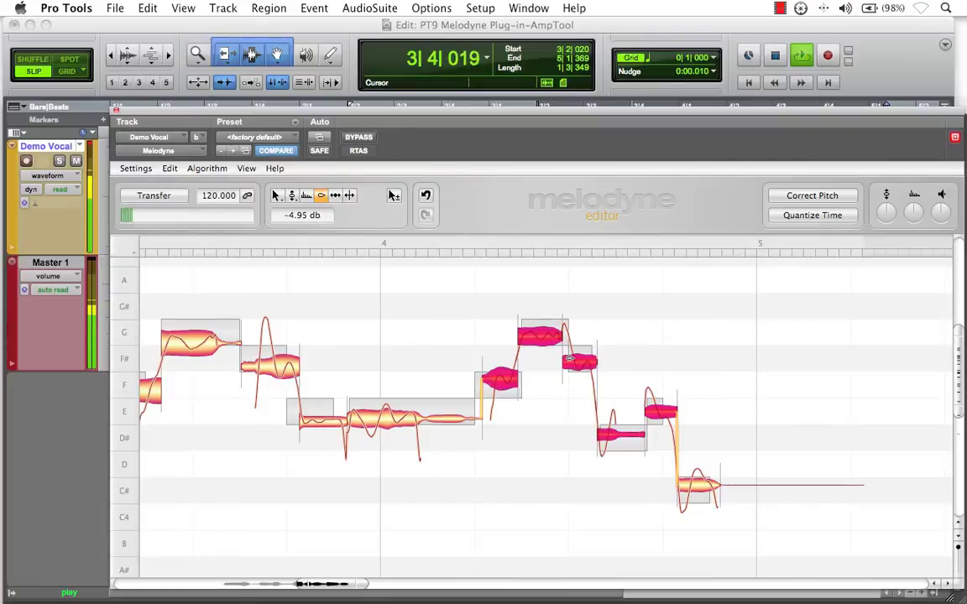
drag(569, 359, 582, 334)
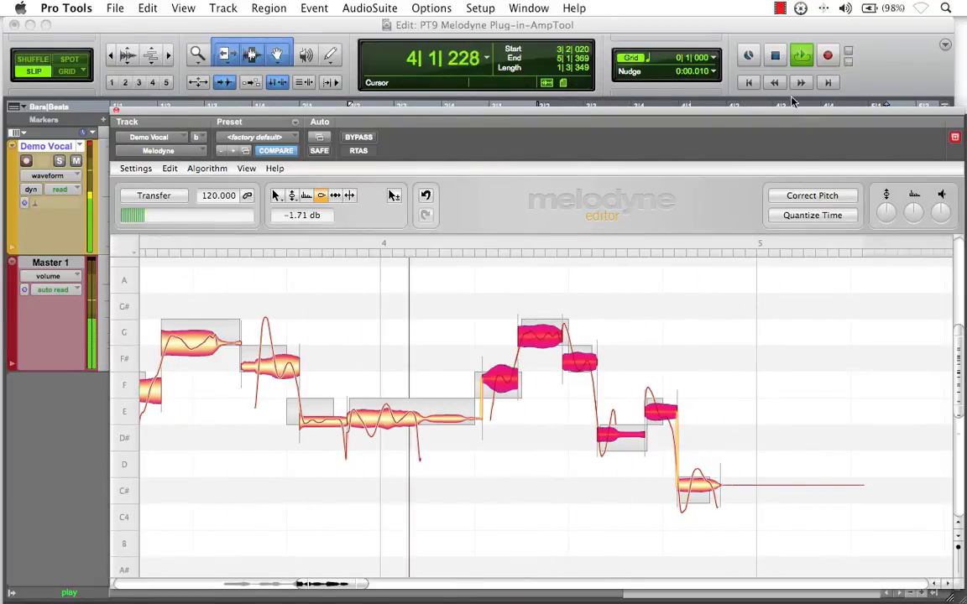
click(775, 56)
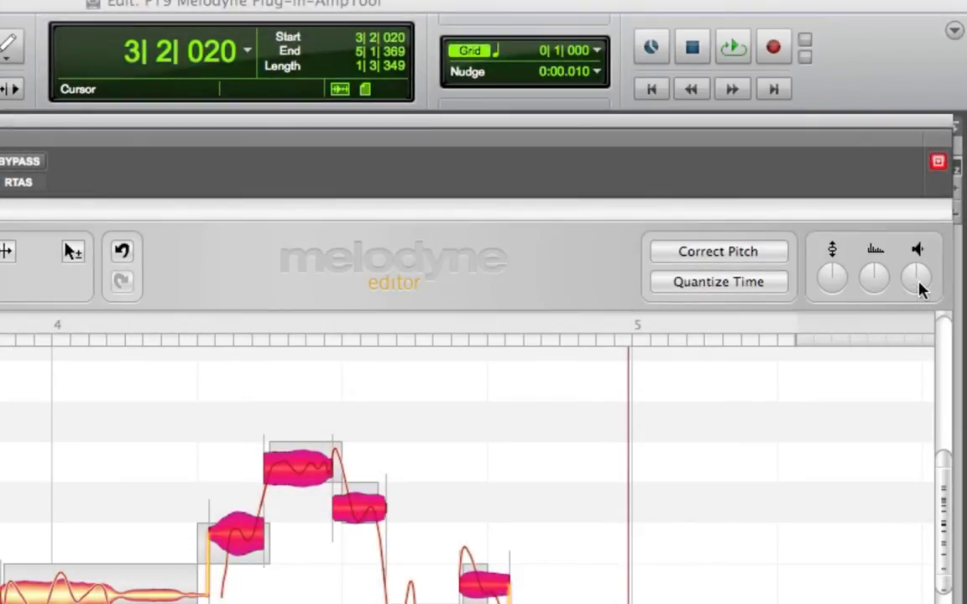
- Show the Mix window beside the plug-in and set the Demo Vocal track's automation mode to touch
mouse_move(917, 287)
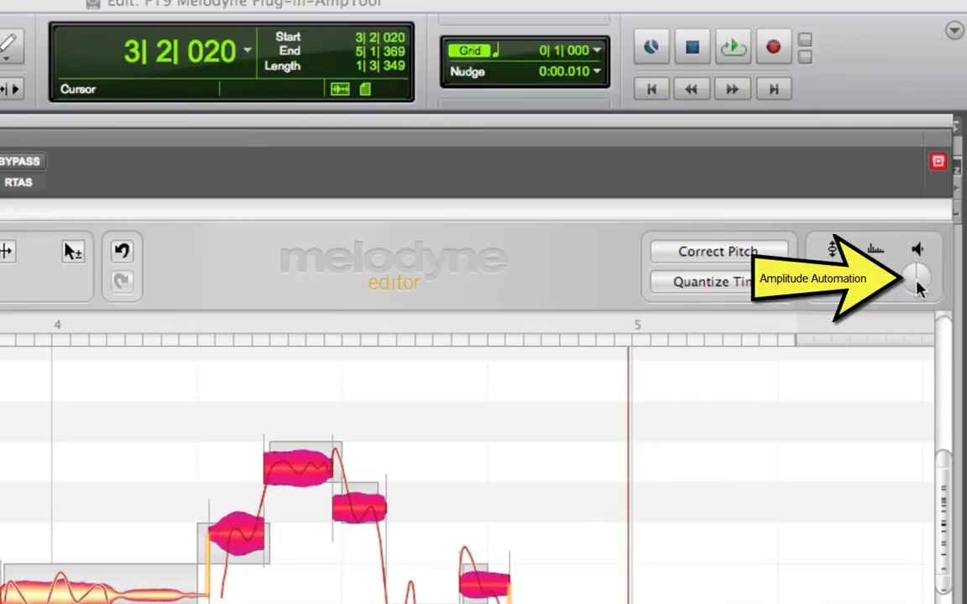
drag(918, 286, 942, 290)
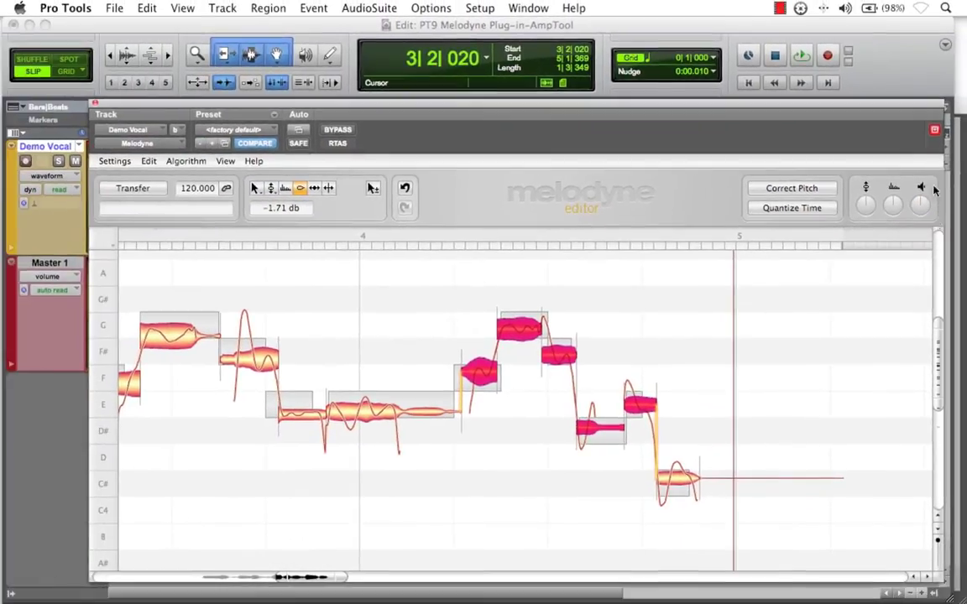
key(super+equal)
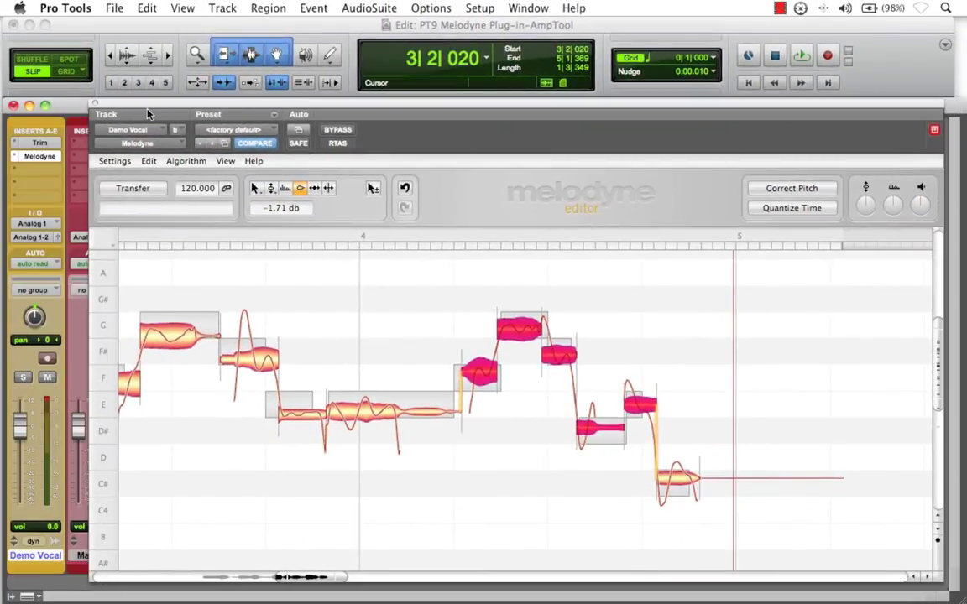
drag(147, 114, 194, 119)
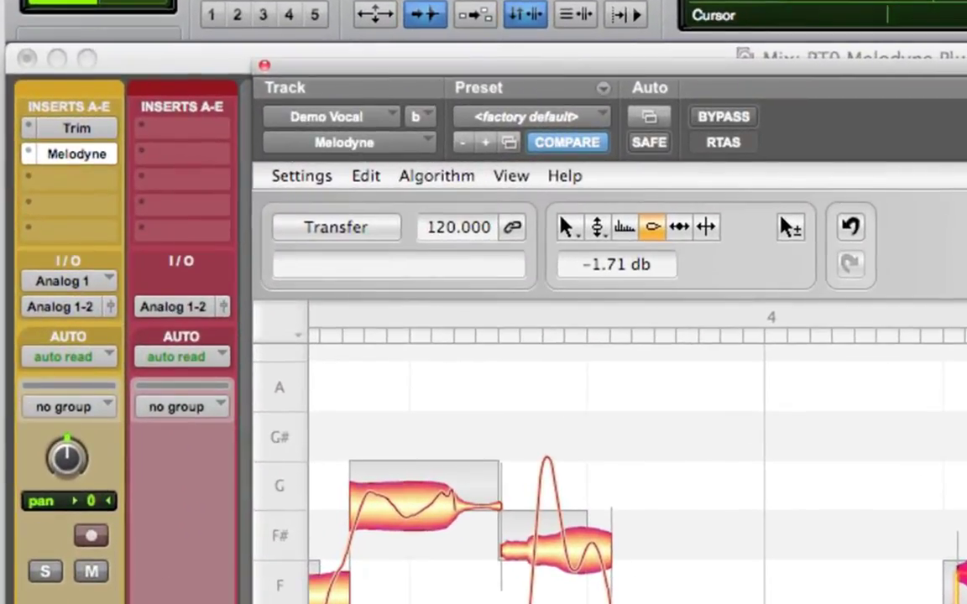
click(101, 361)
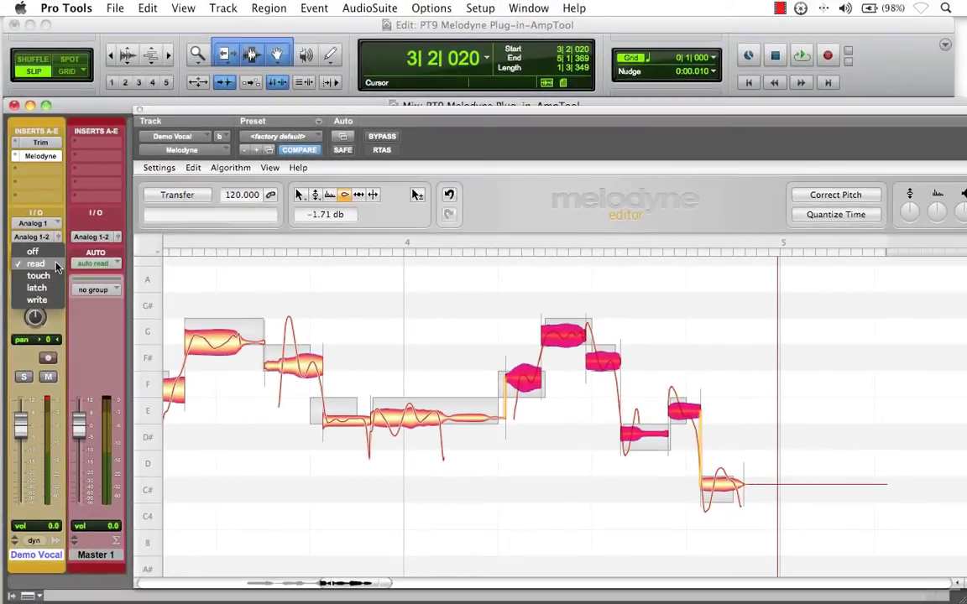
click(55, 265)
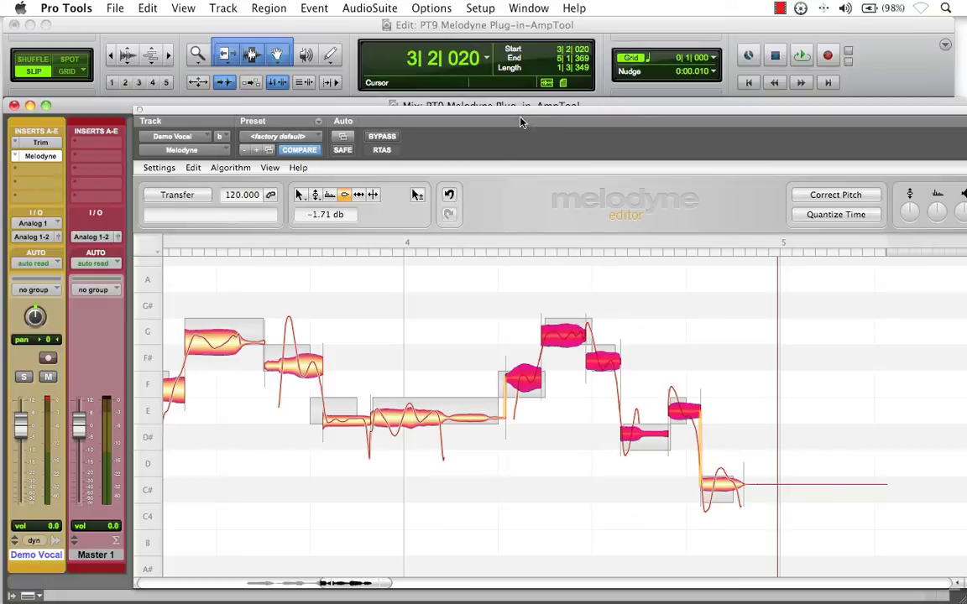
drag(521, 109, 453, 103)
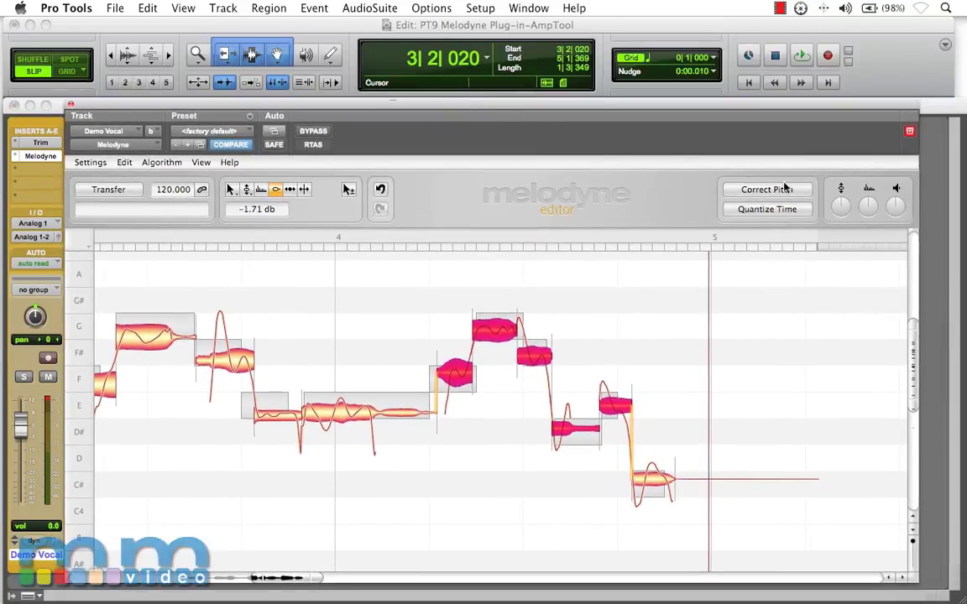
mouse_move(898, 217)
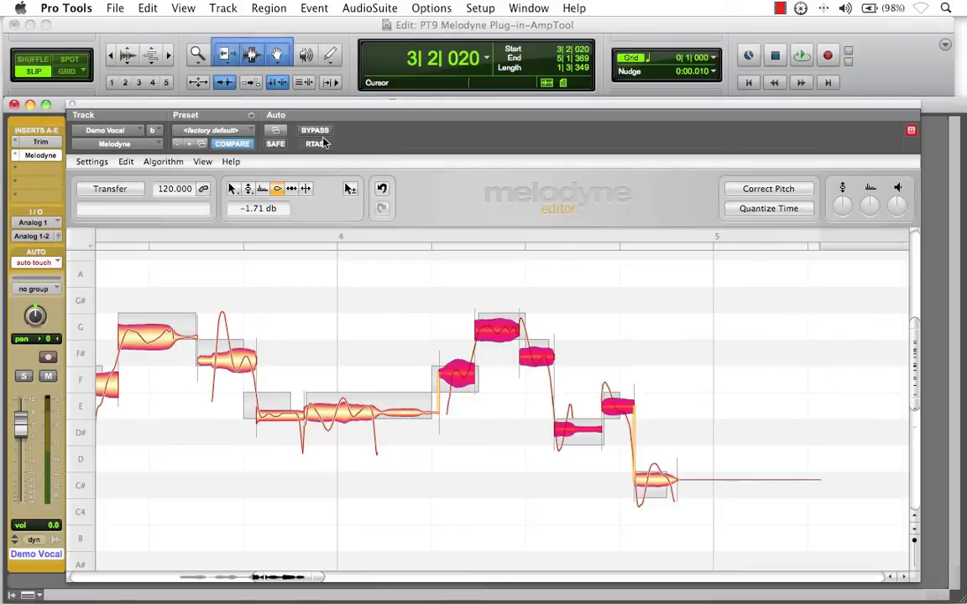
- Enable Melodyne's Volume parameter for plug-in automation
click(280, 132)
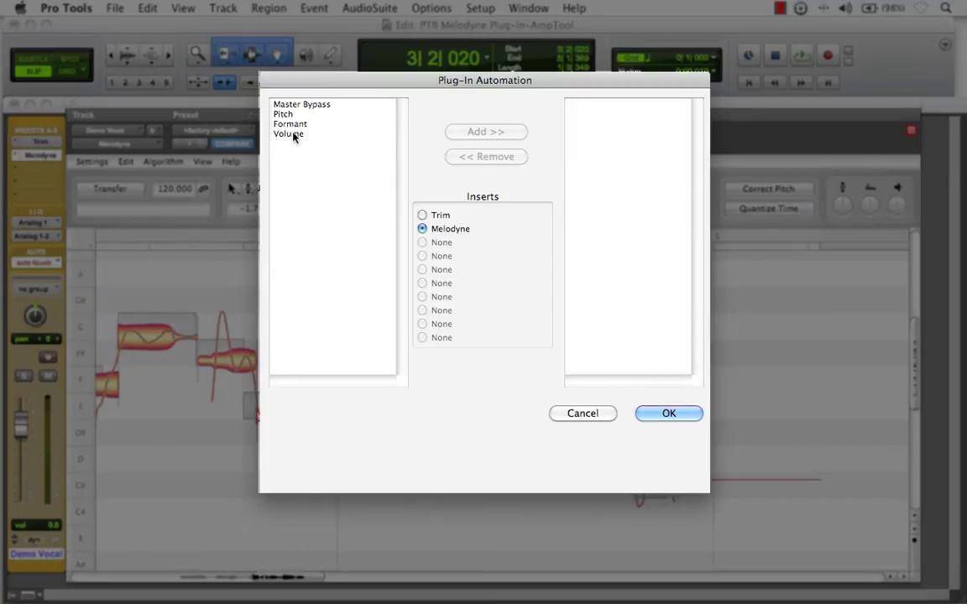
click(293, 134)
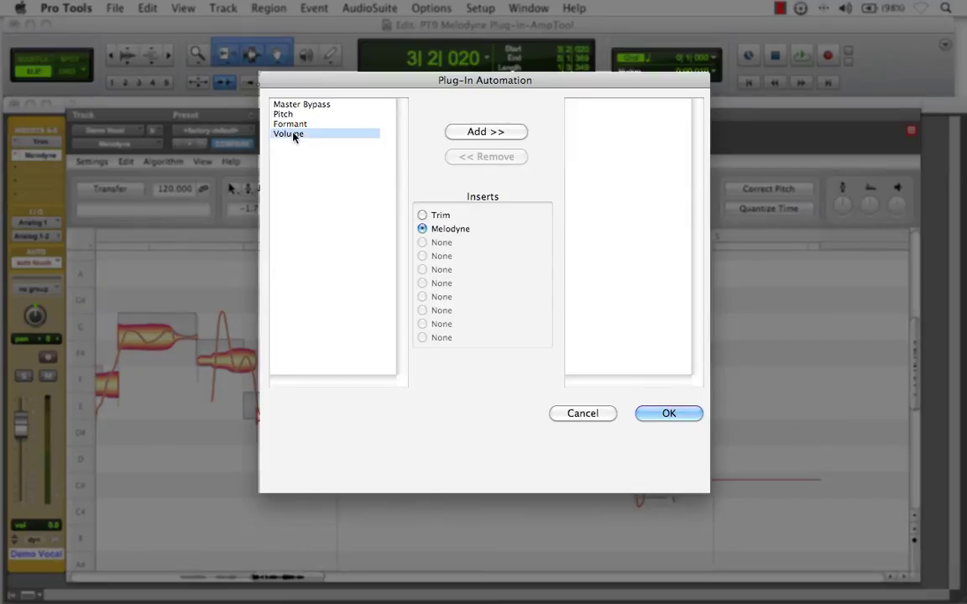
click(486, 134)
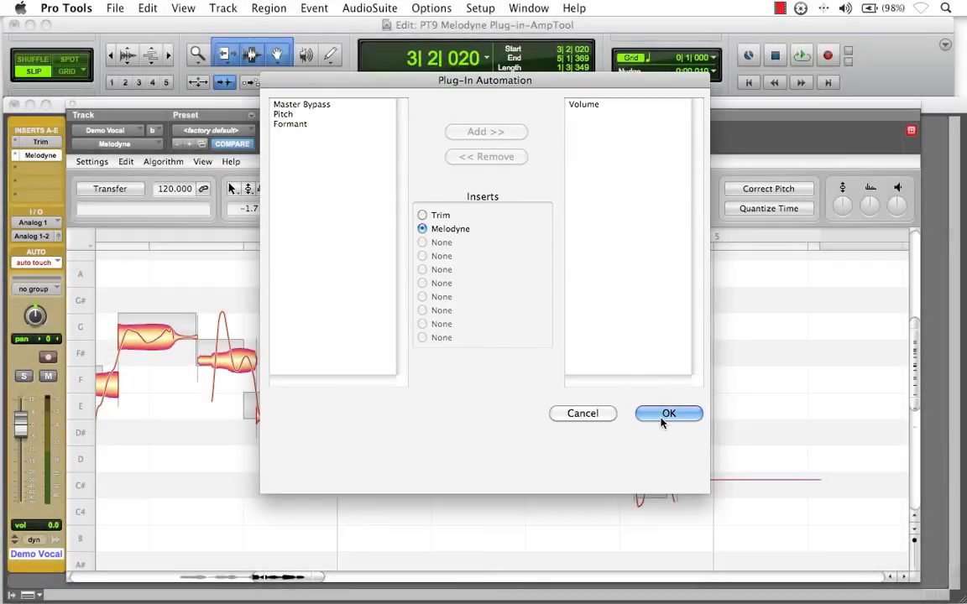
click(661, 421)
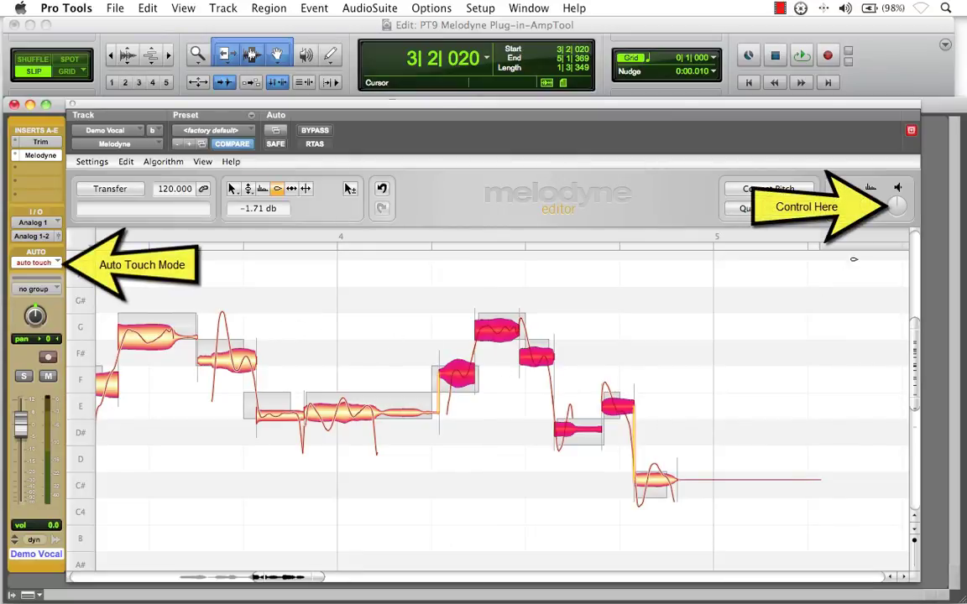
- Record Melodyne volume automation by playing the selection and lowering the plug-in's volume control partway through, then stop playback
drag(897, 208, 897, 207)
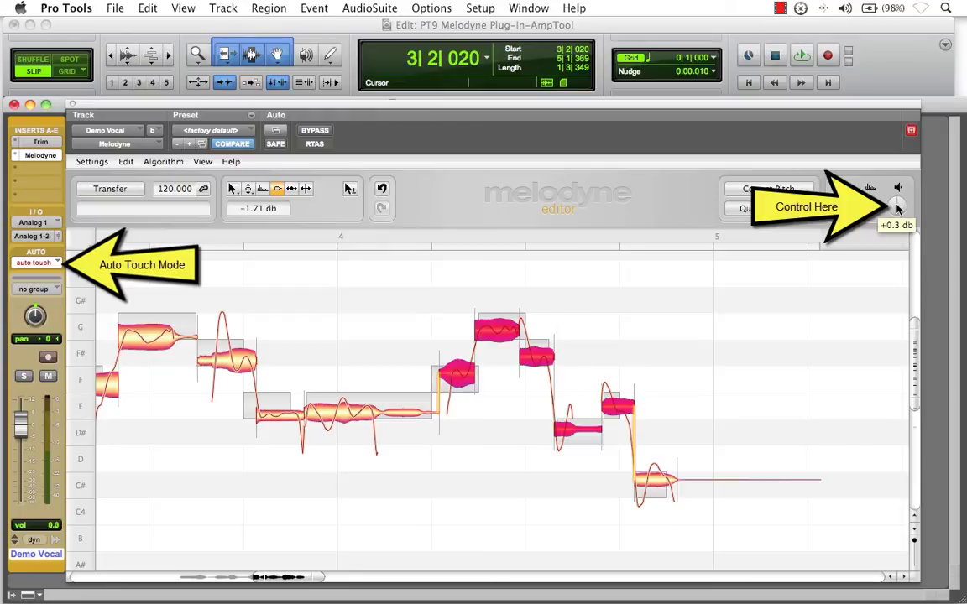
click(800, 56)
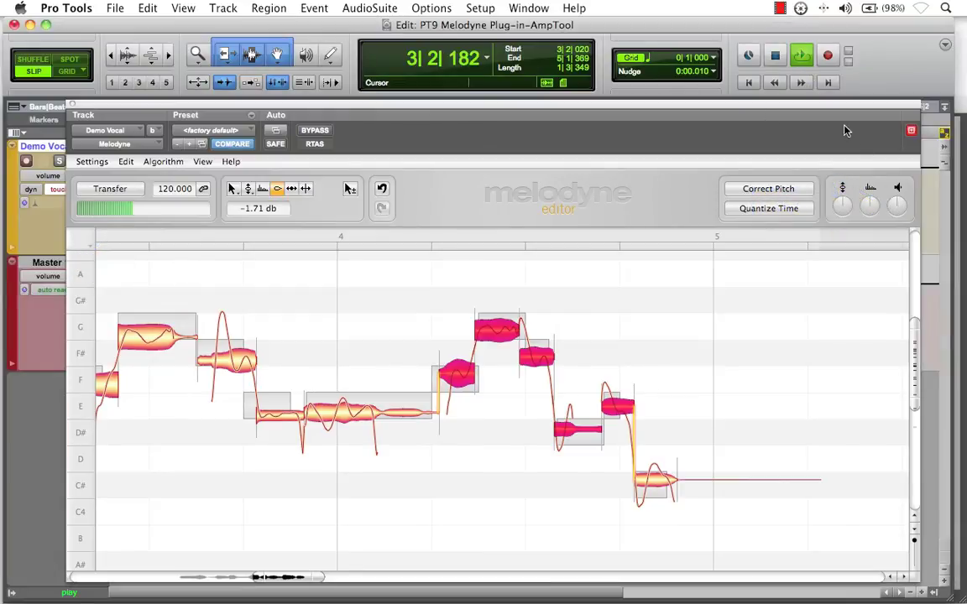
mouse_move(896, 207)
mouse_down()
mouse_move(883, 230)
mouse_move(898, 187)
mouse_move(881, 220)
mouse_move(890, 188)
mouse_move(881, 211)
mouse_move(889, 210)
mouse_up()
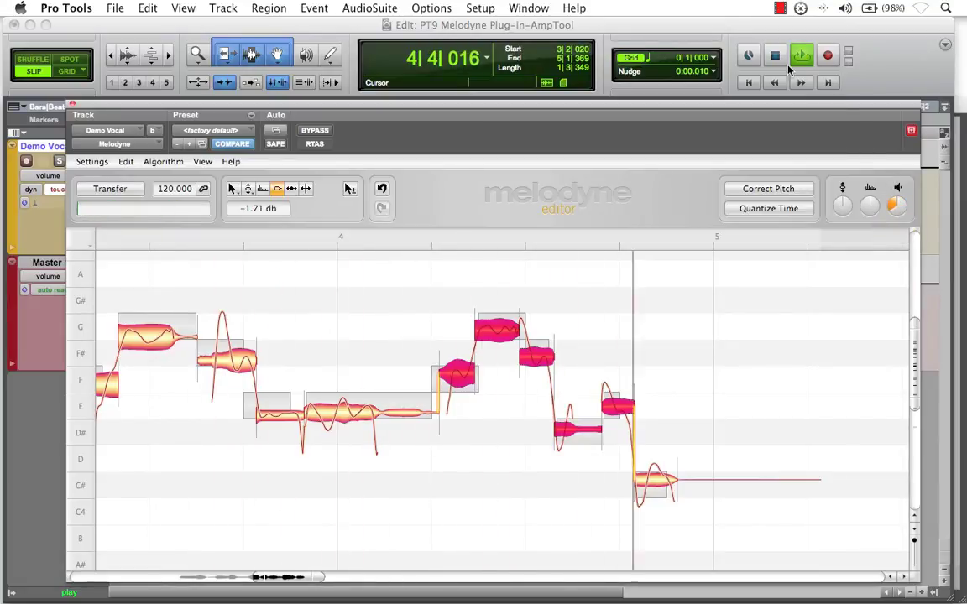
click(777, 60)
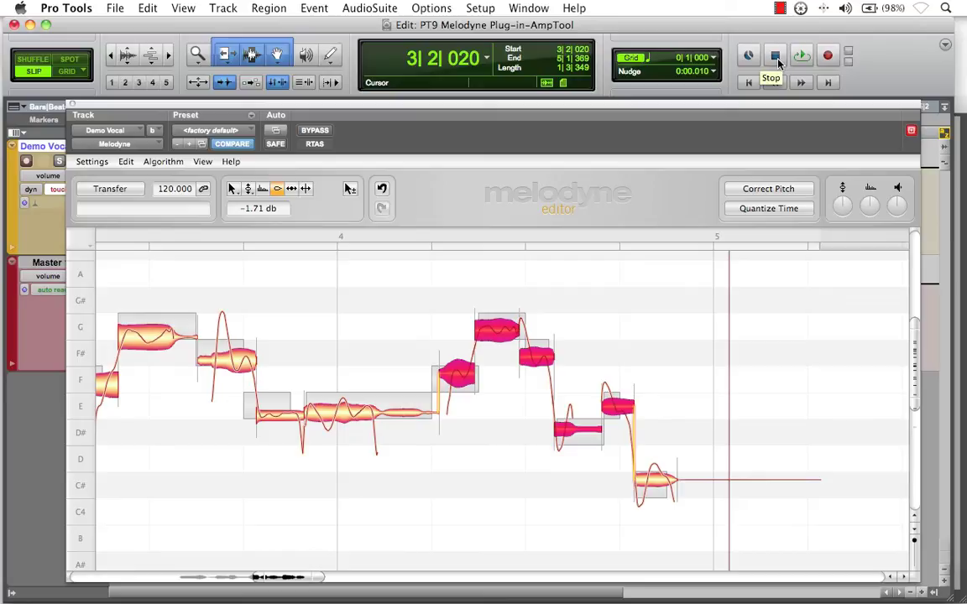
- Close the Melodyne plug-in window and display Melodyne's Volume automation on the Demo Vocal track
drag(542, 107, 572, 106)
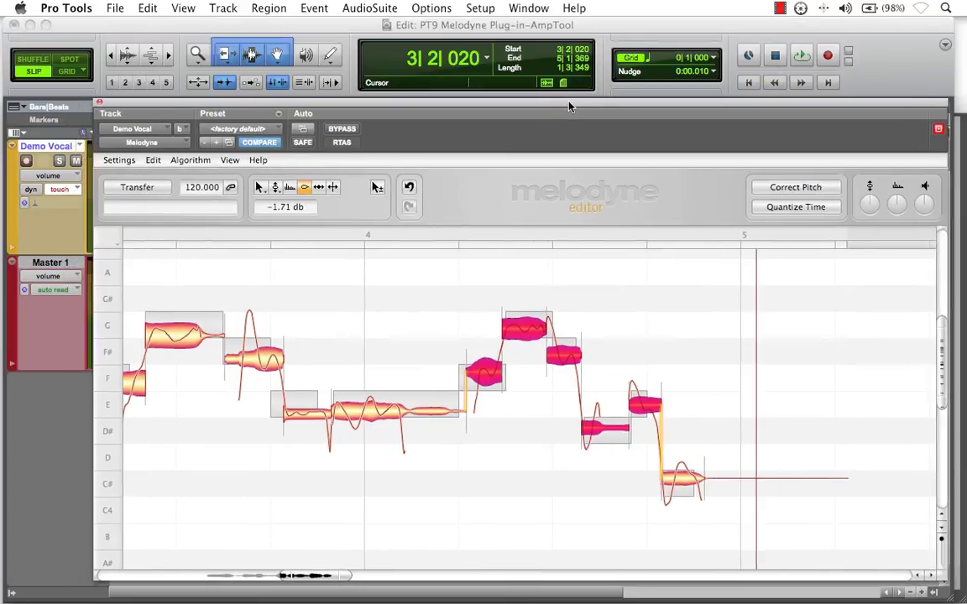
click(47, 206)
click(106, 107)
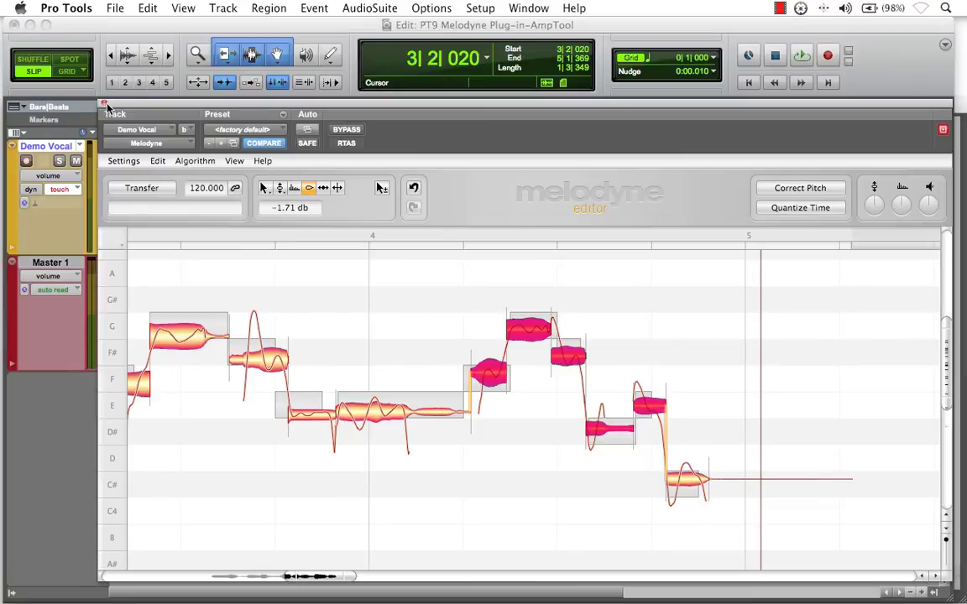
click(104, 104)
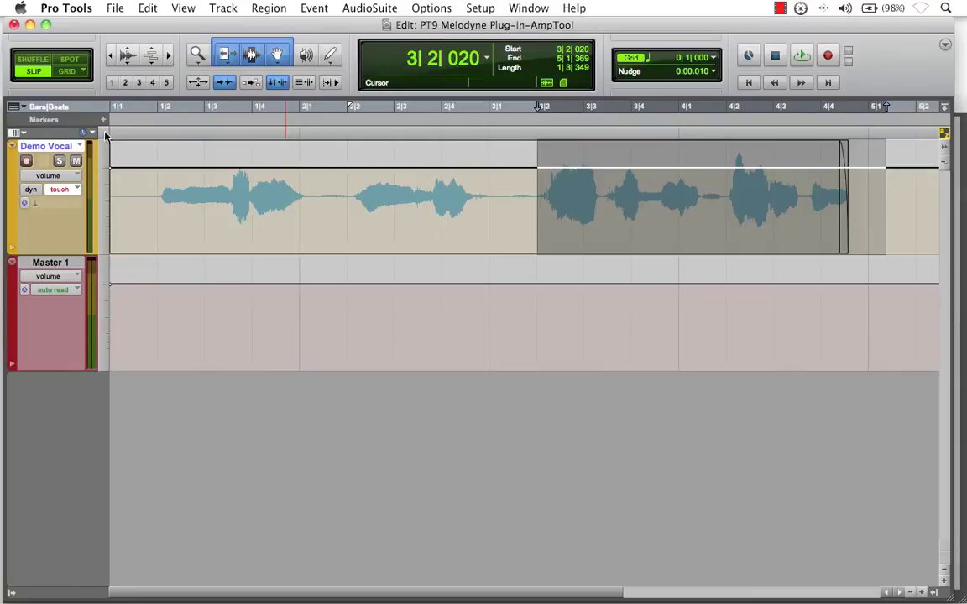
click(80, 147)
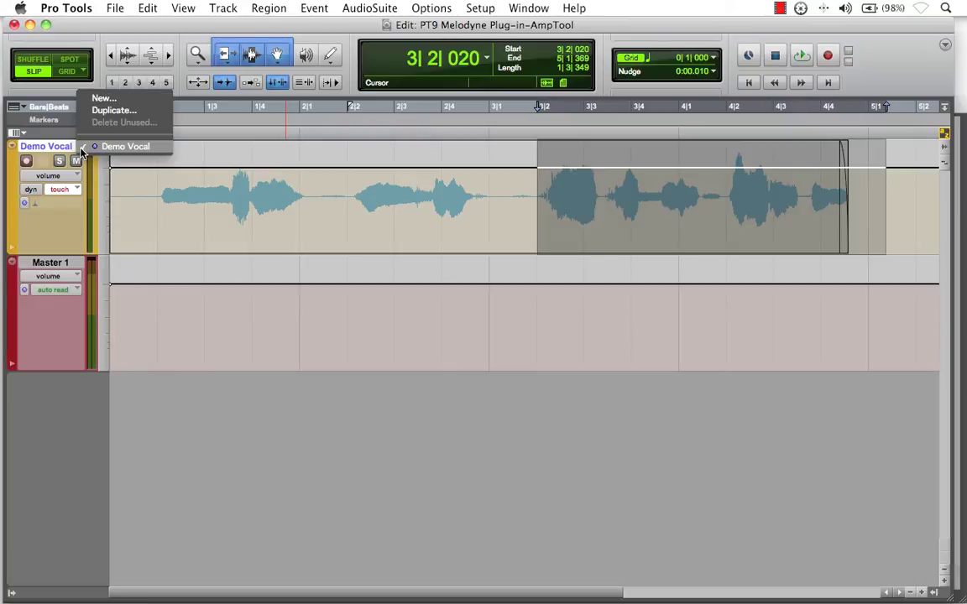
click(67, 172)
click(74, 176)
mouse_move(67, 212)
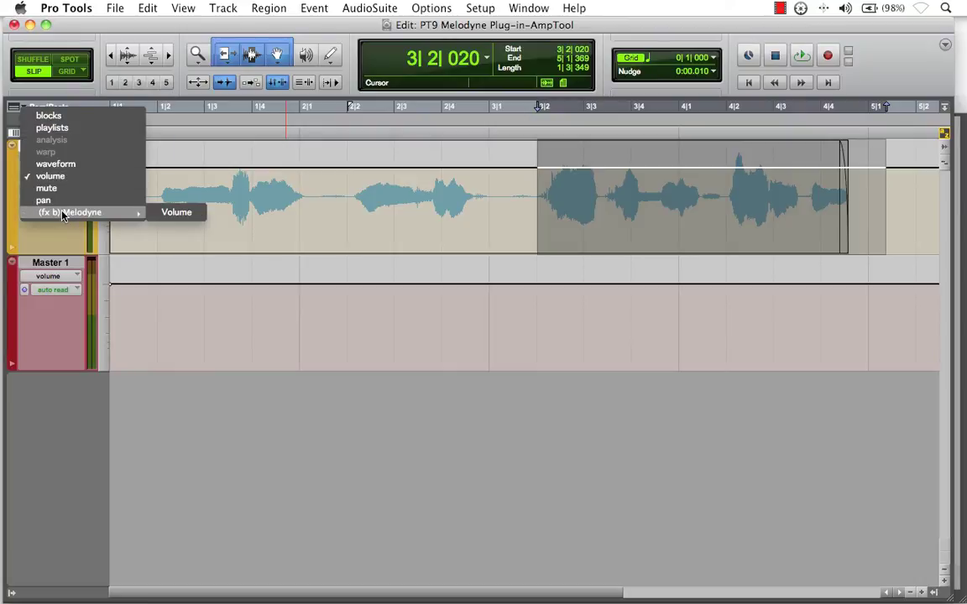
click(177, 215)
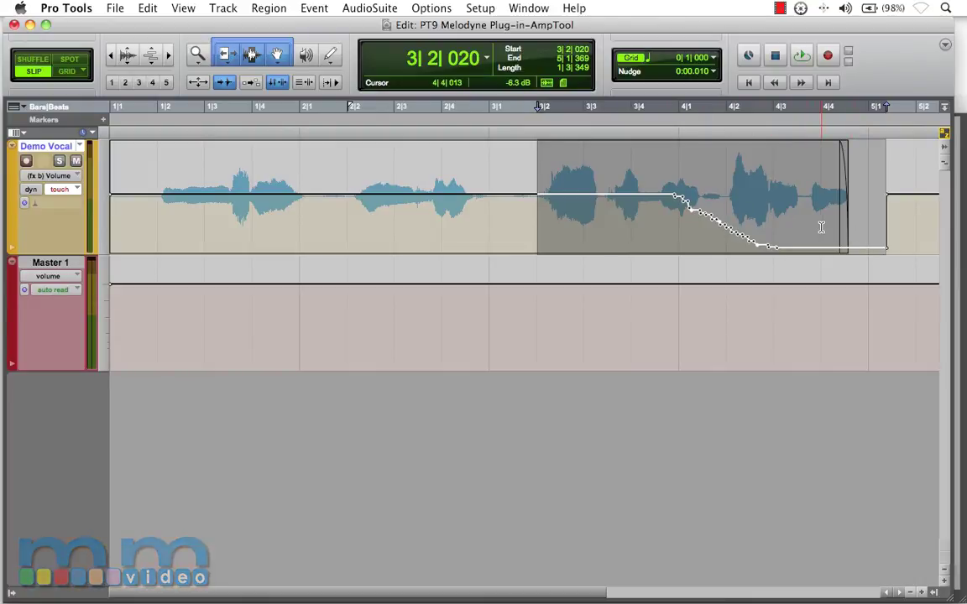
- Set the Demo Vocal track's automation mode to read and play the automated passage from 3|1|445
click(74, 189)
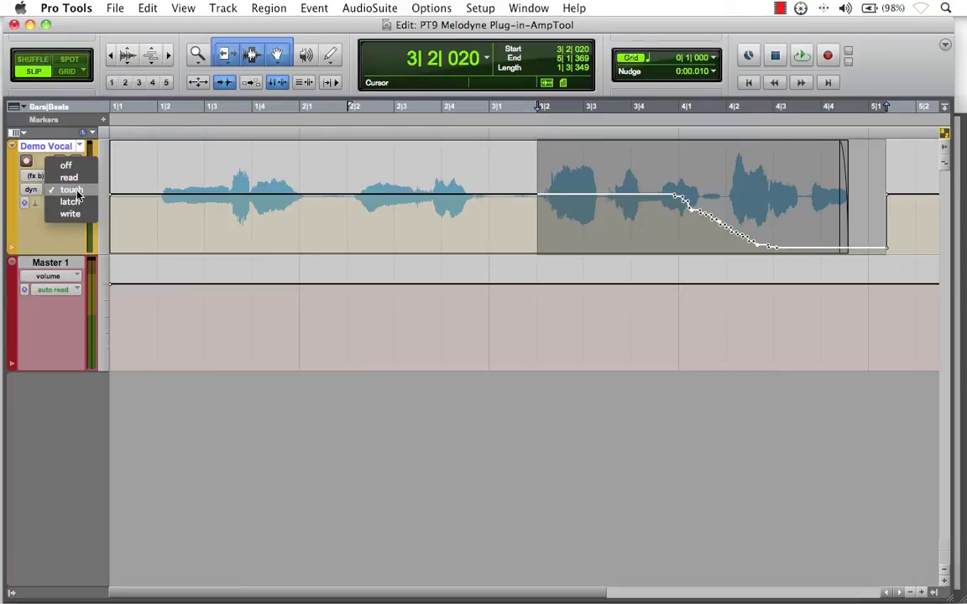
click(69, 177)
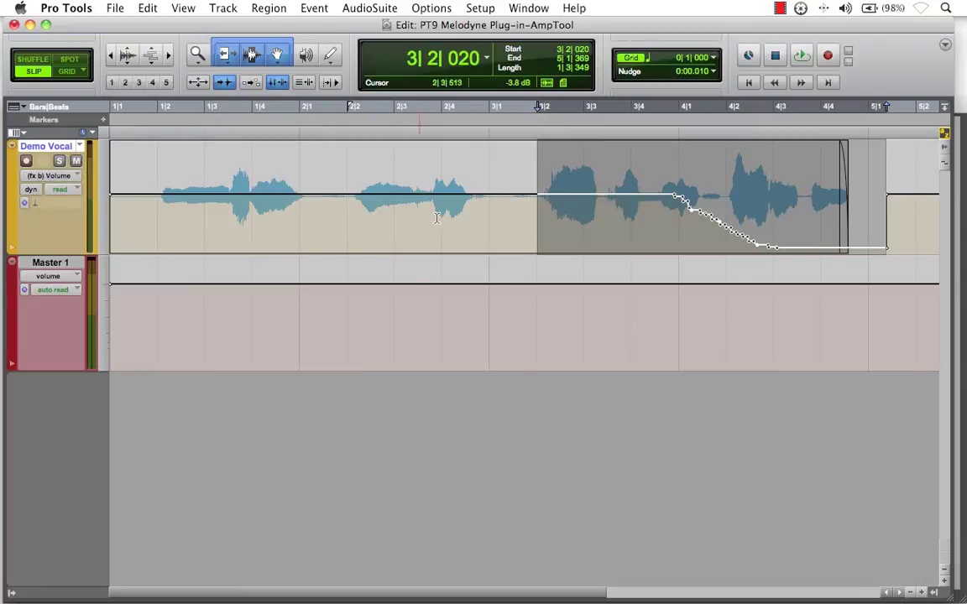
click(511, 201)
click(801, 57)
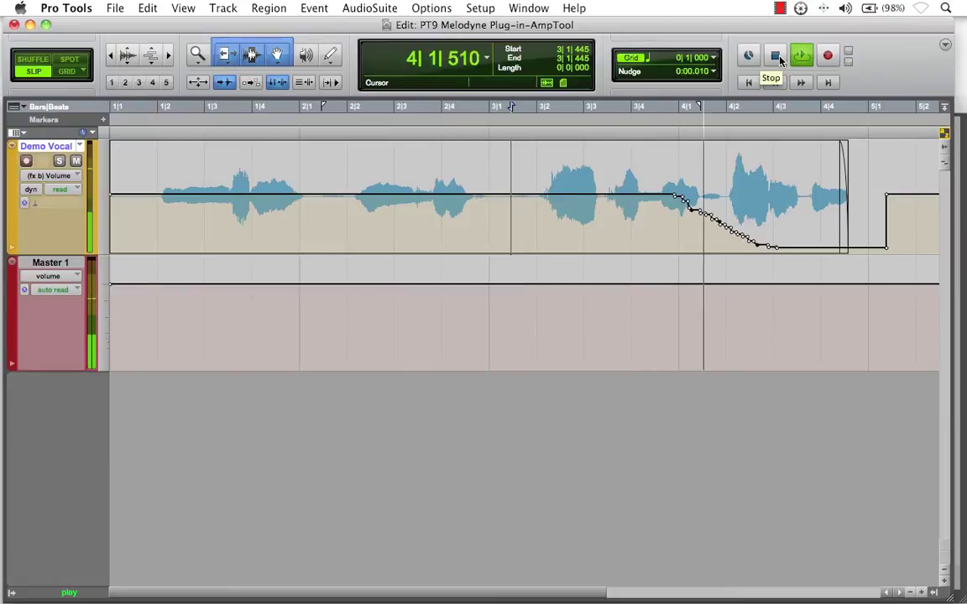
click(776, 57)
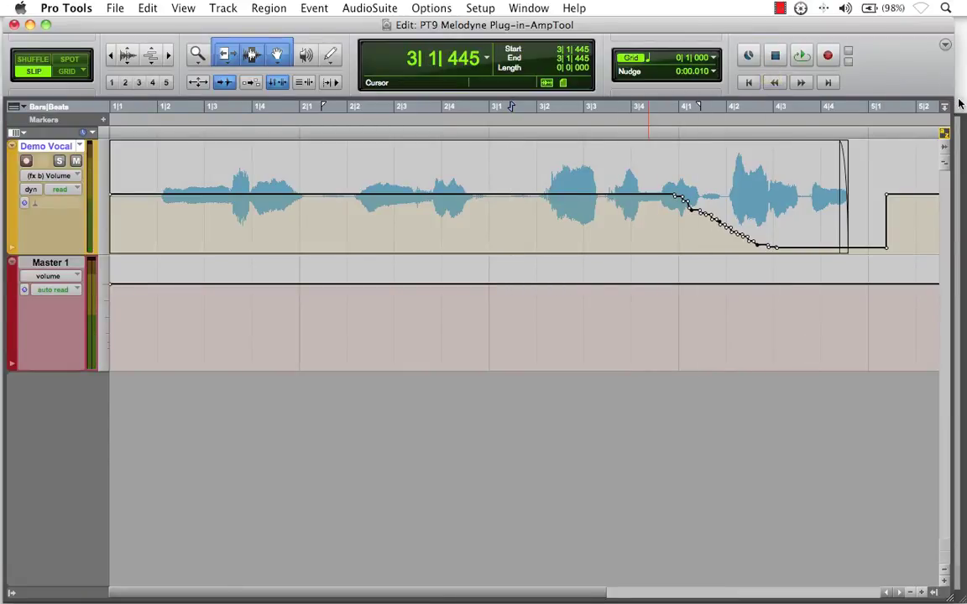
- Show the Mix window and reopen the Melodyne plug-in inserted on the Demo Vocal track
key(super+equal)
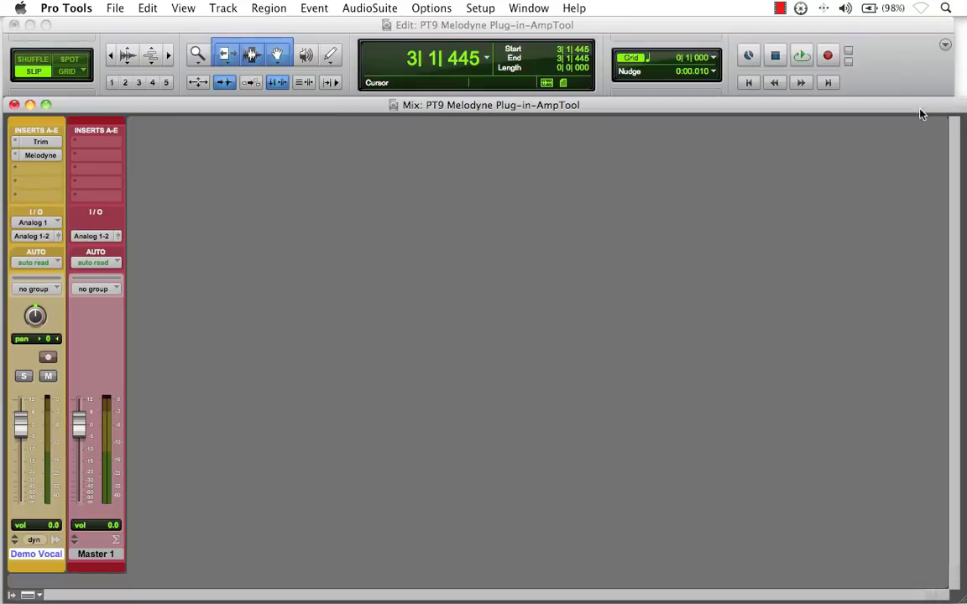
click(40, 155)
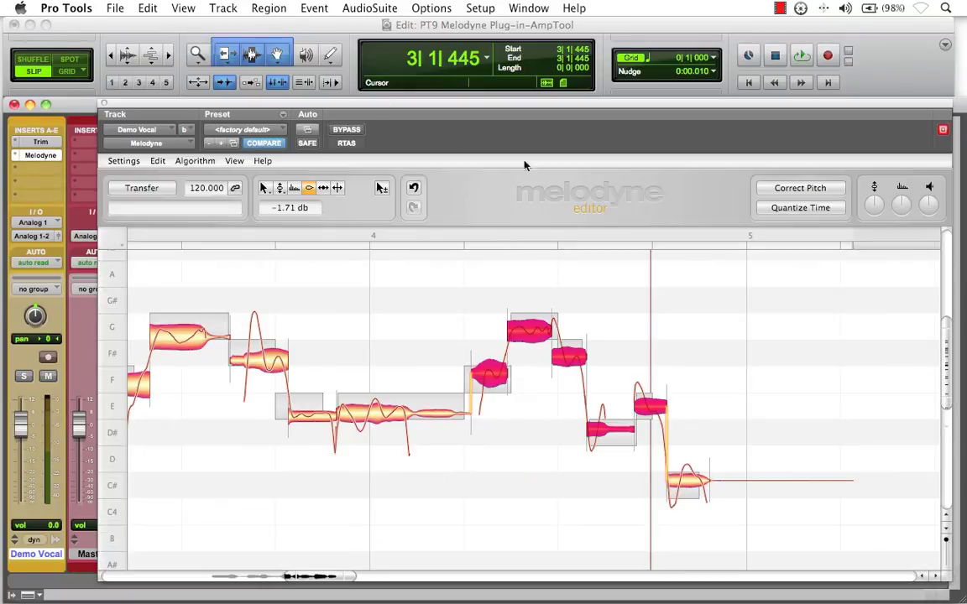